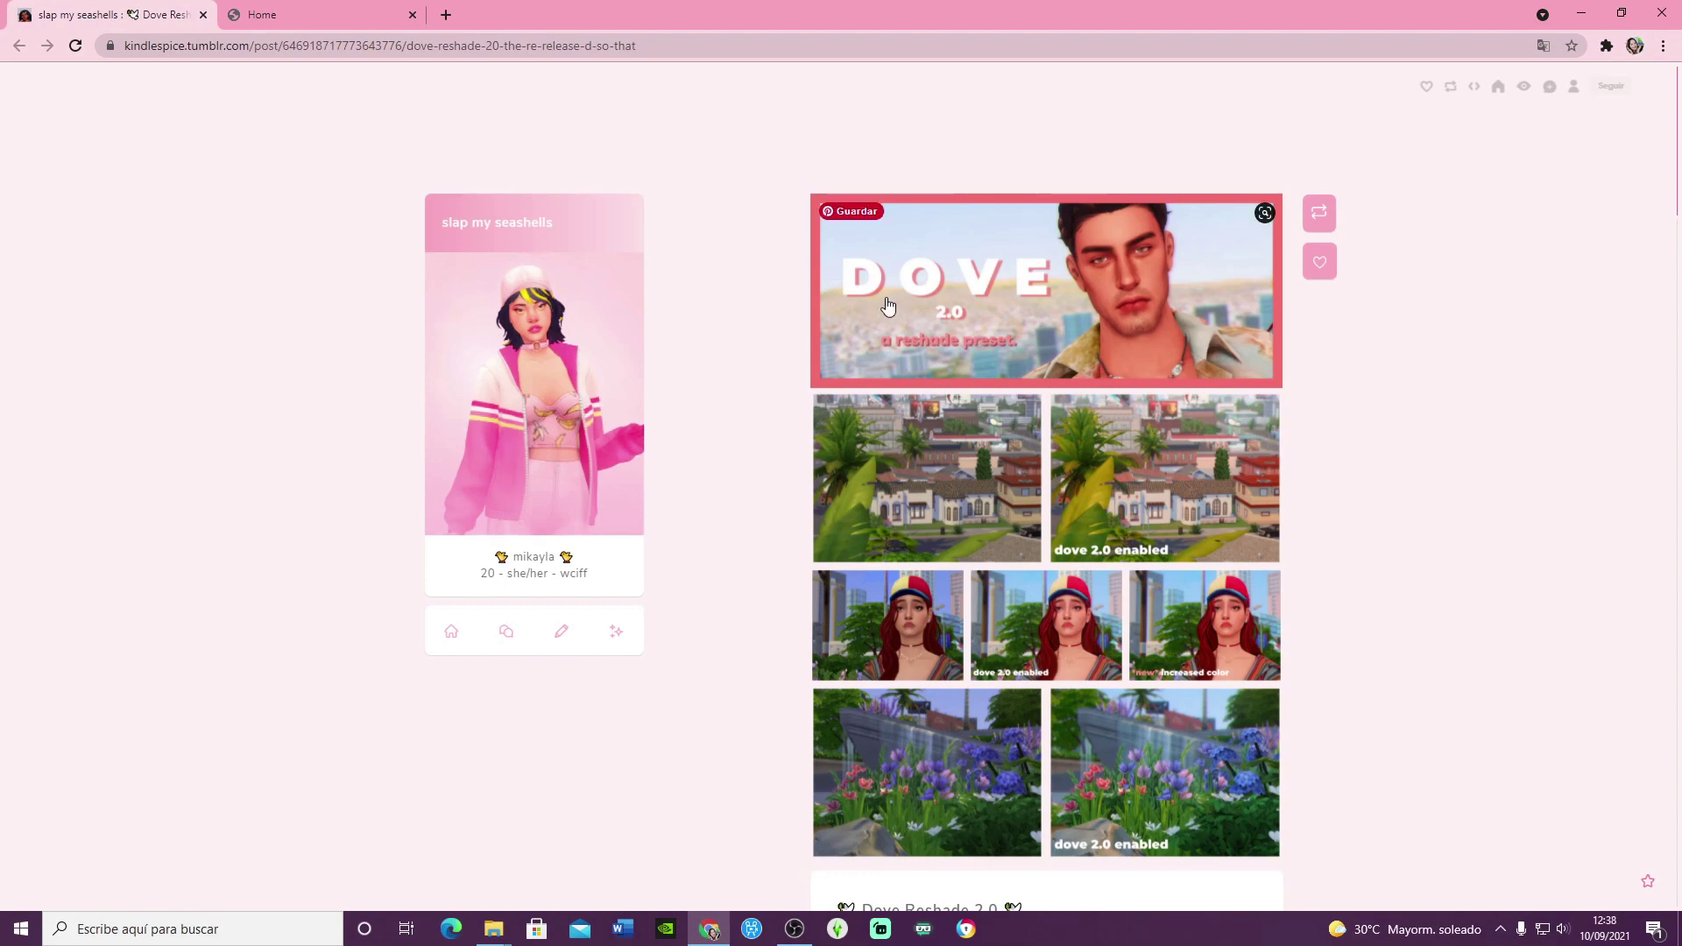
- Read through the Dove Reshade 2.0 post for its required shaders, version, additional settings and download links
scroll(1108, 308, down, 2)
scroll(1108, 309, down, 2)
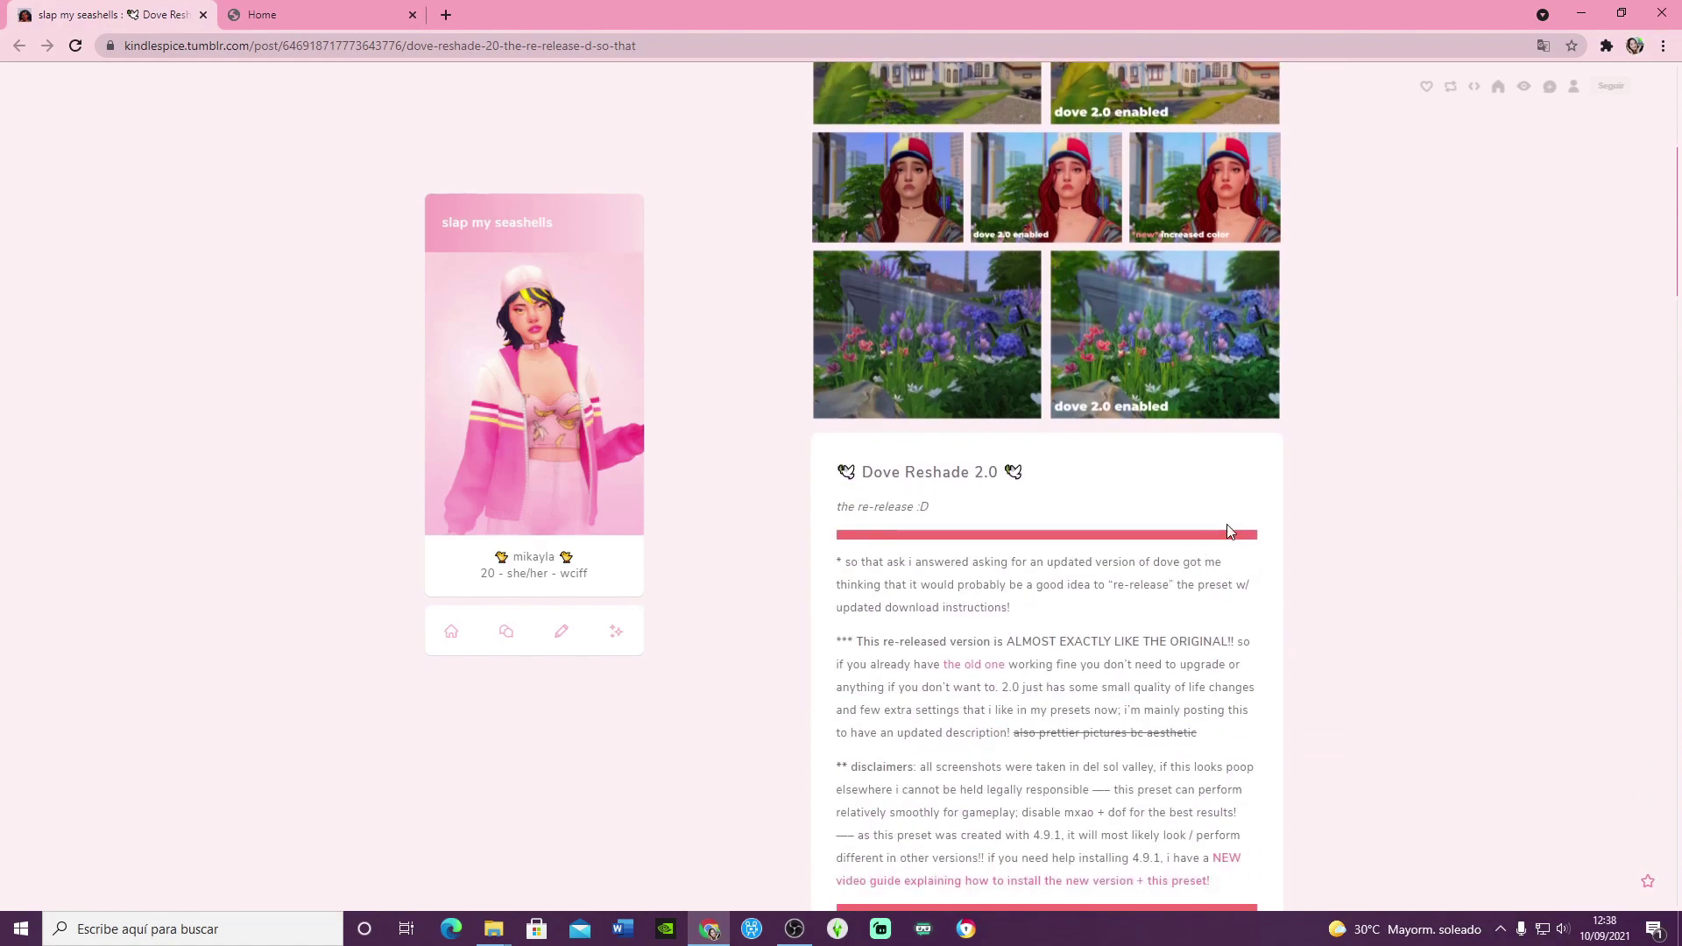
scroll(1227, 532, down, 5)
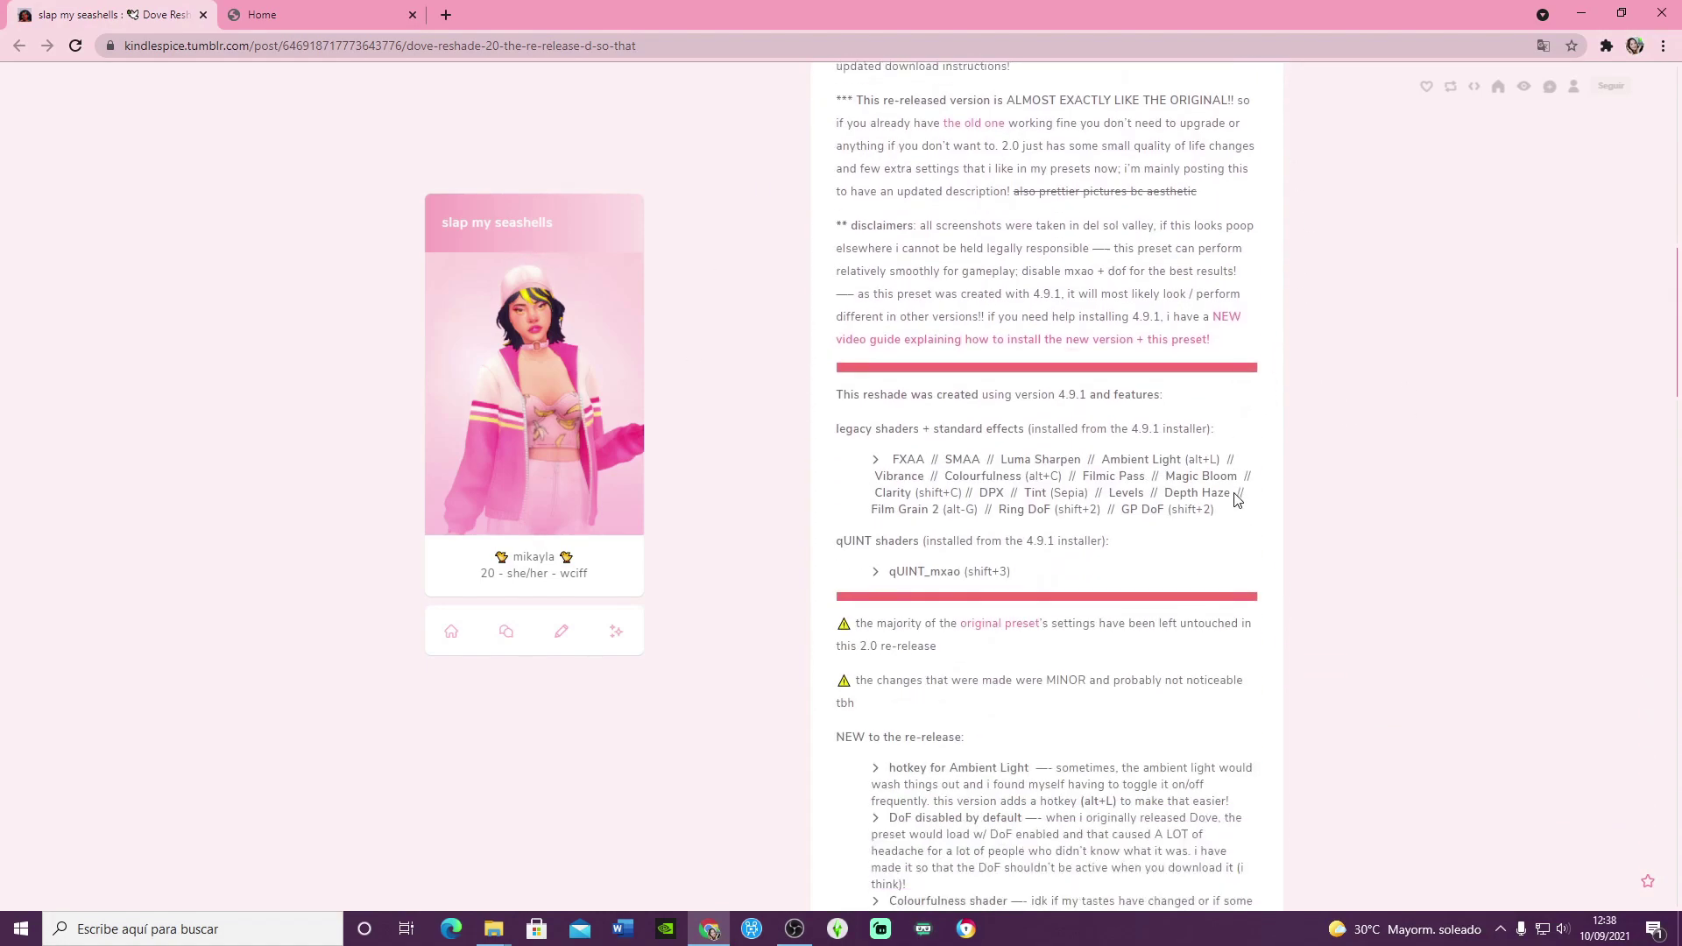
scroll(1236, 499, down, 2)
scroll(1189, 412, down, 6)
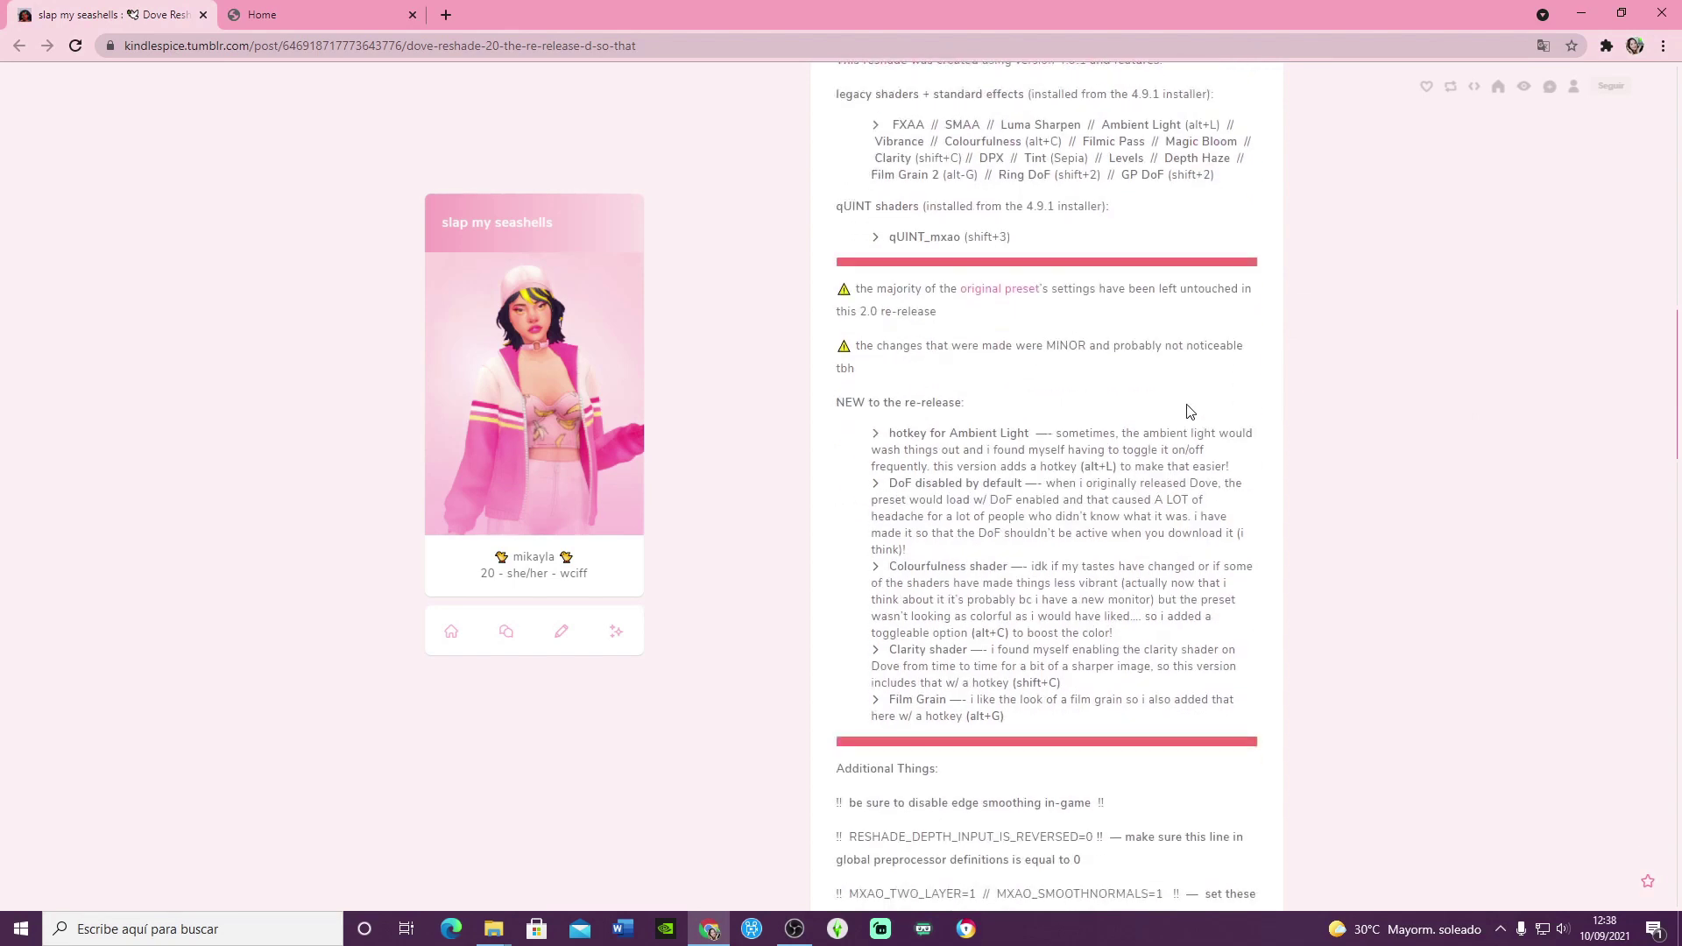
scroll(1189, 412, down, 3)
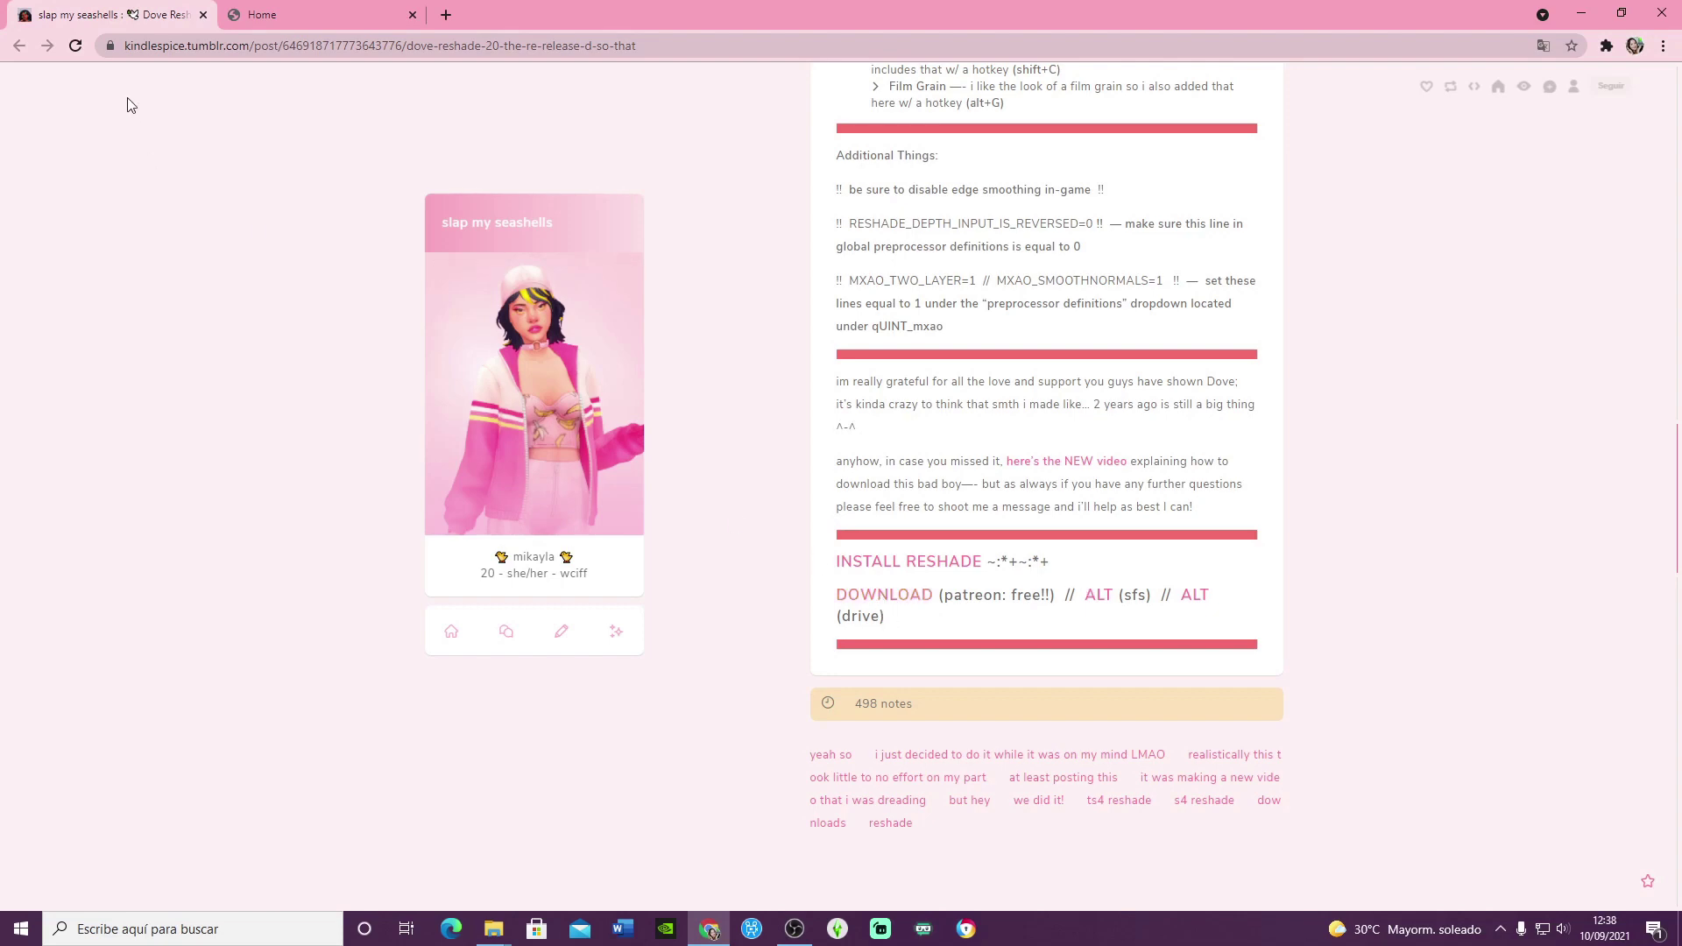
- Download ReShade 4.9.1 from the ReShade website
click(290, 11)
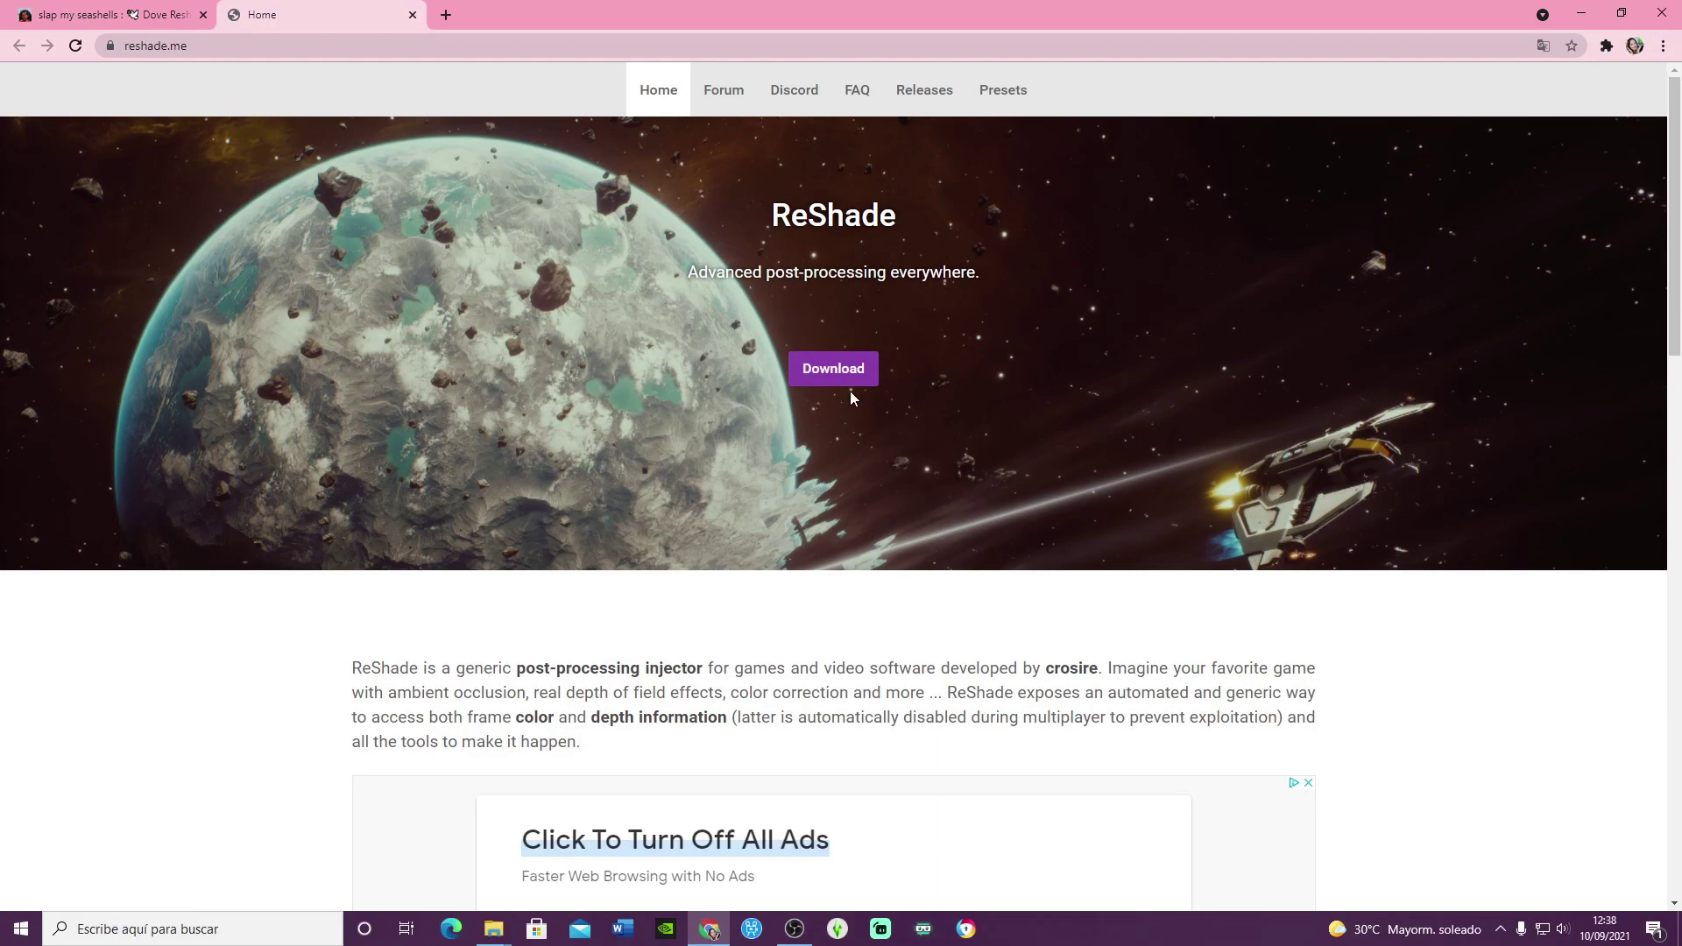
scroll(850, 397, down, 15)
scroll(897, 432, up, 6)
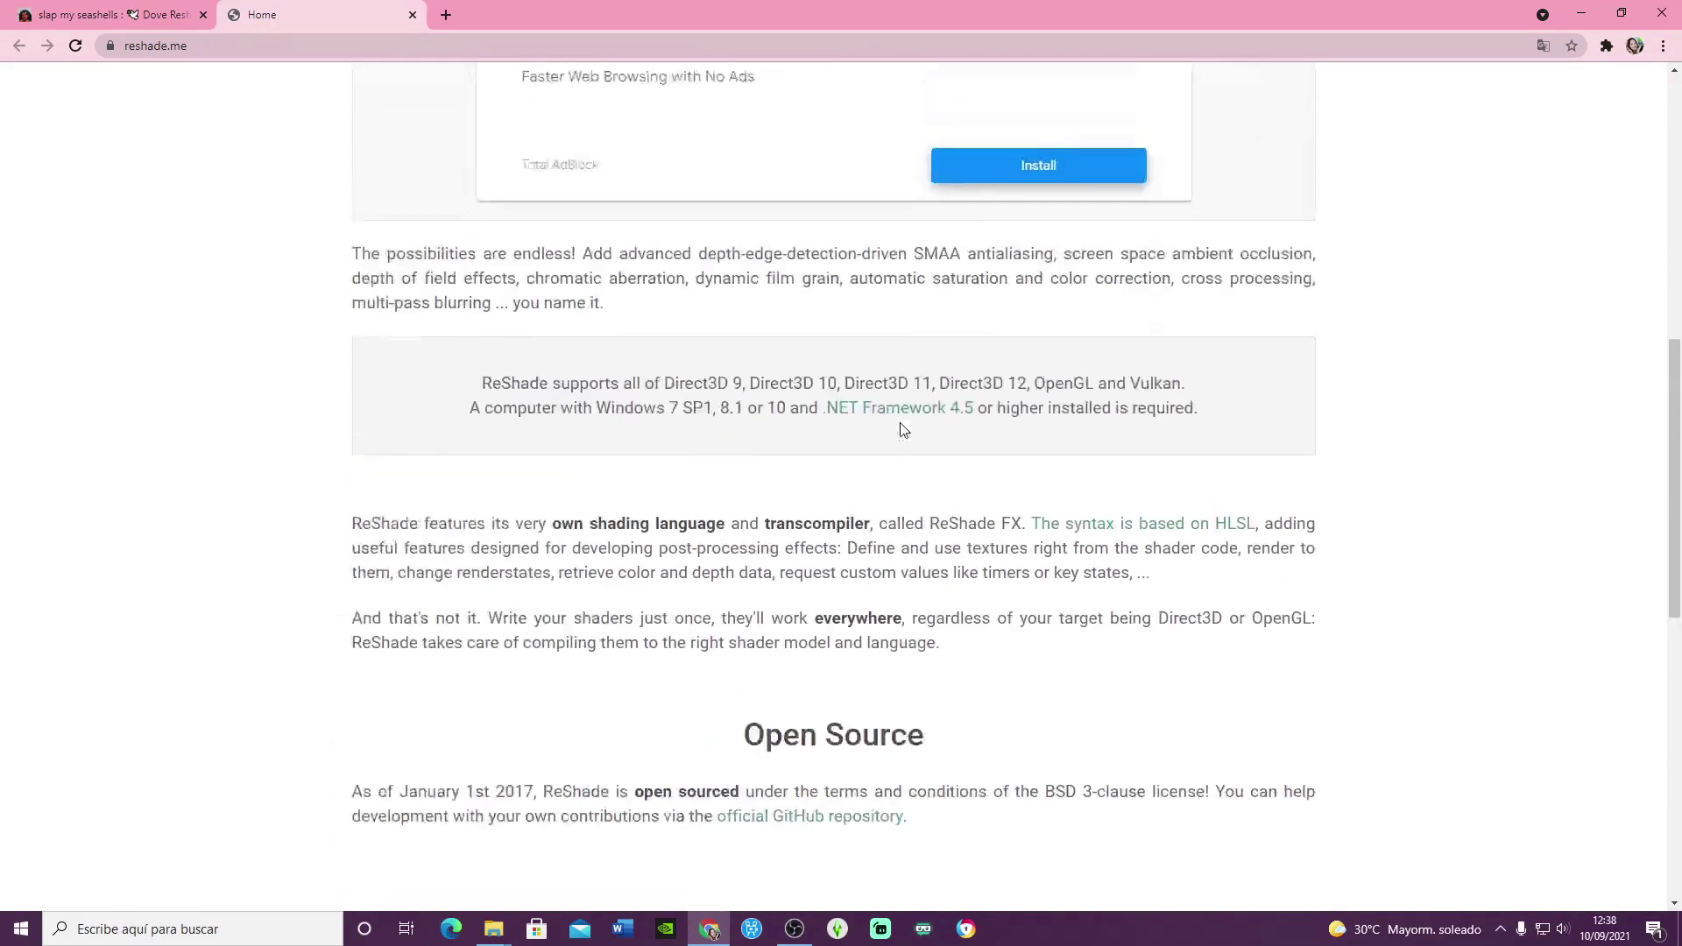
scroll(903, 430, up, 8)
scroll(867, 386, down, 14)
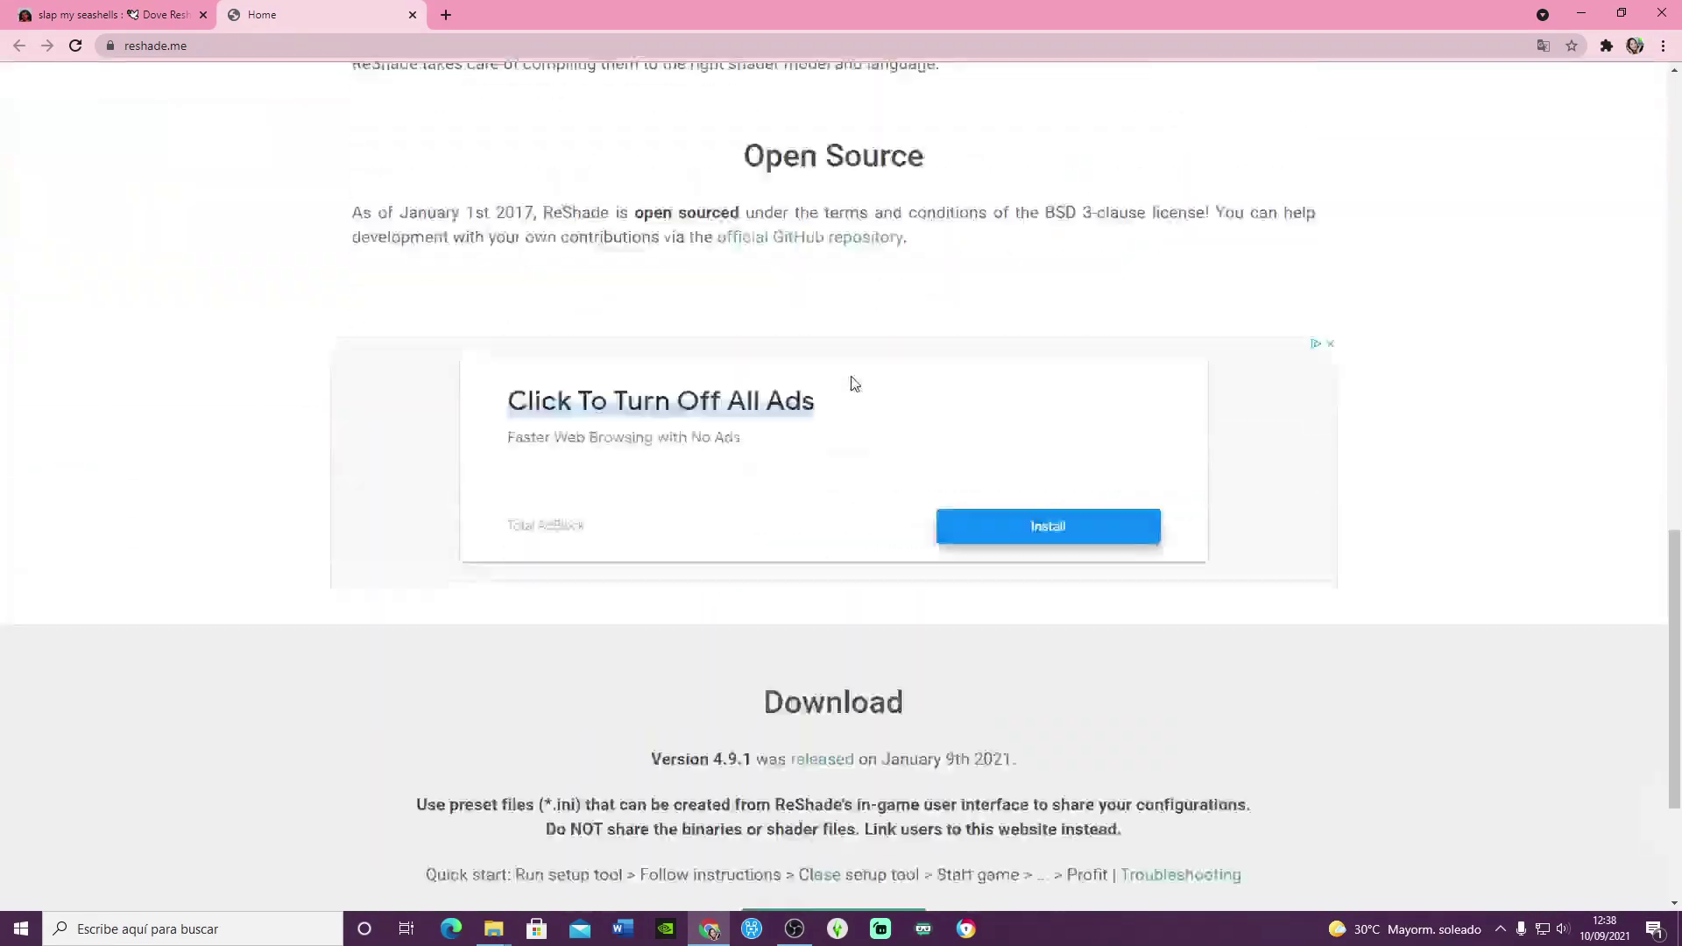
scroll(854, 382, down, 3)
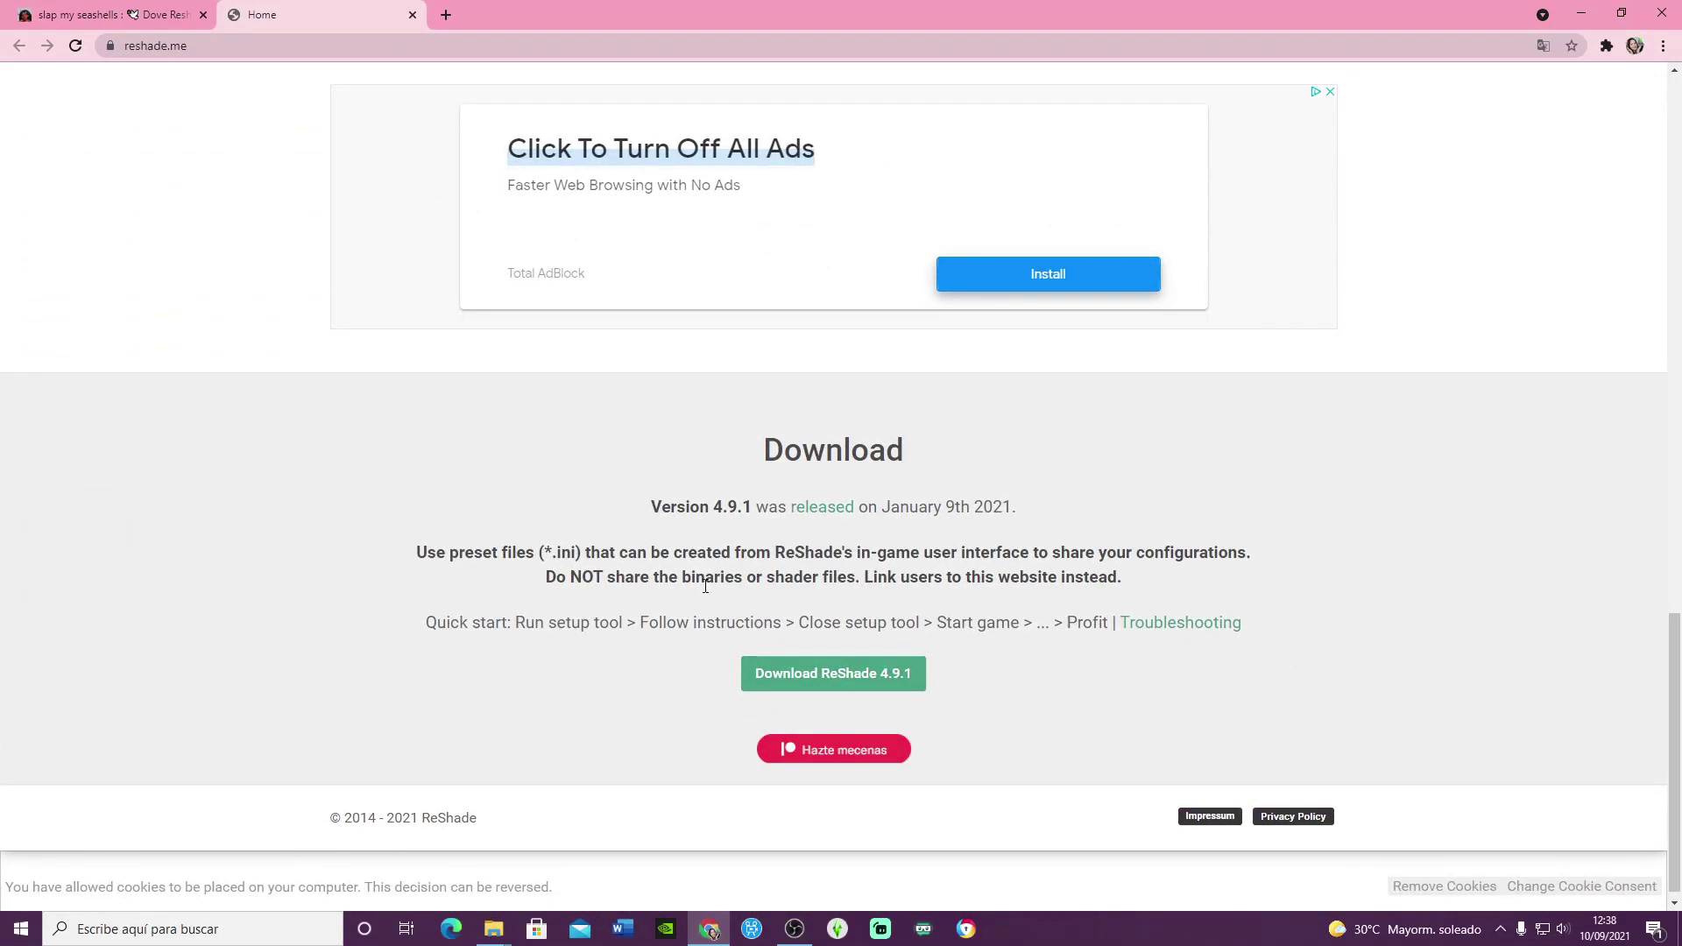
click(870, 677)
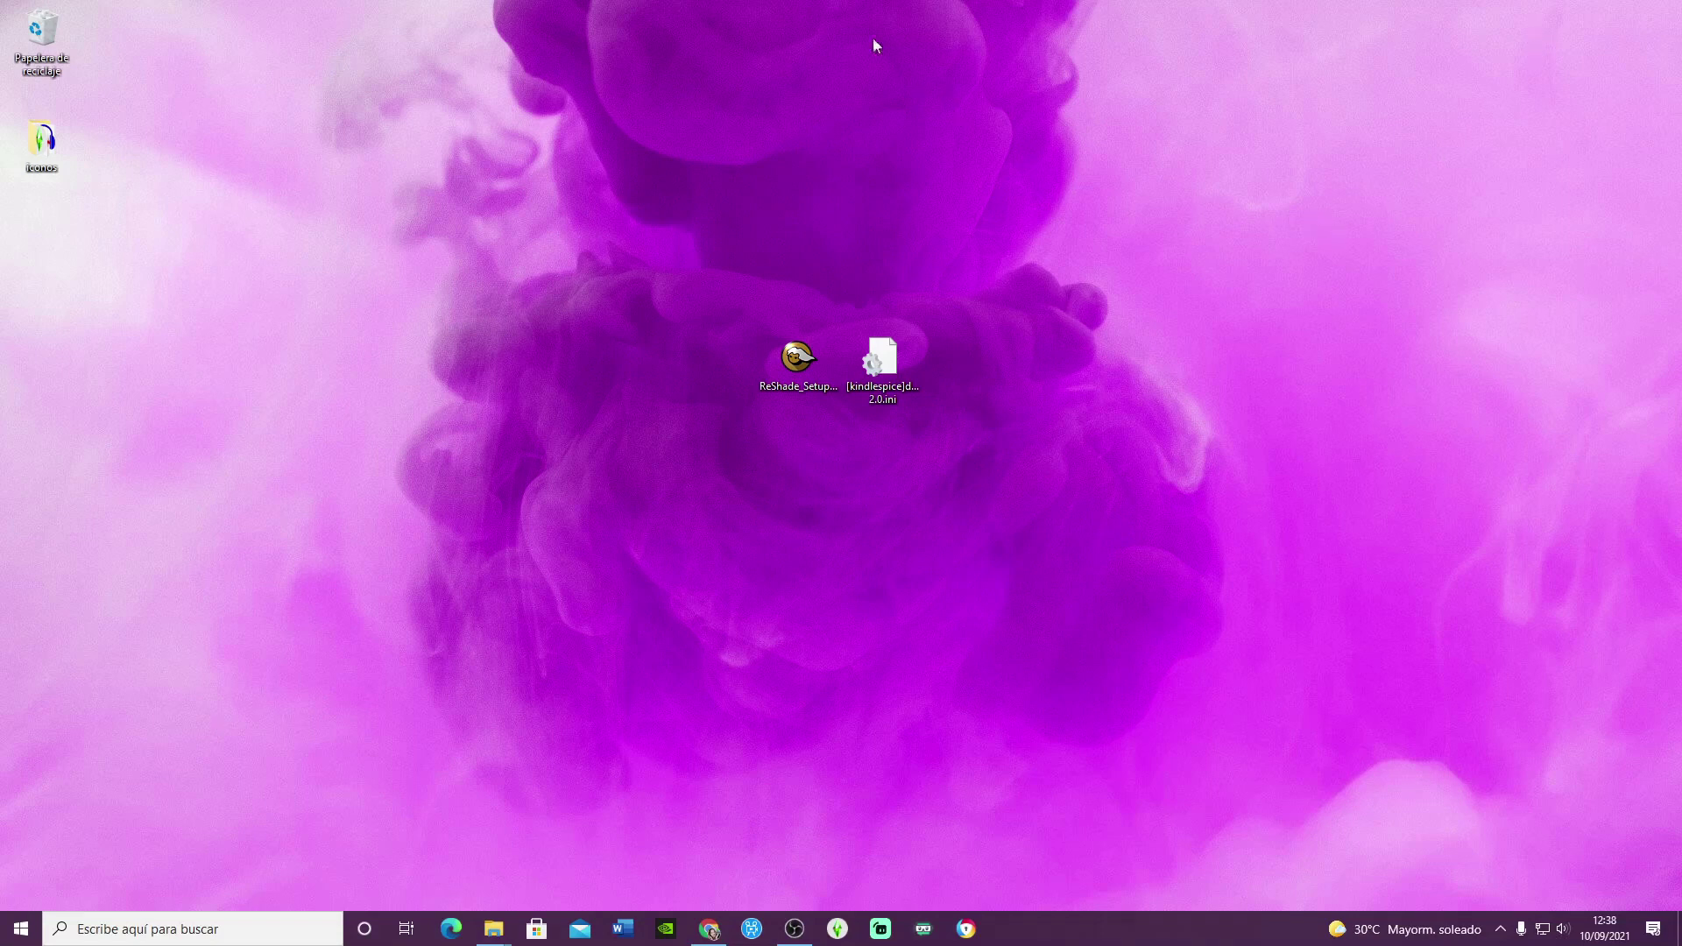
- Launch the ReShade setup file from the desktop and bring up its list of games to install for
drag(675, 207, 1021, 534)
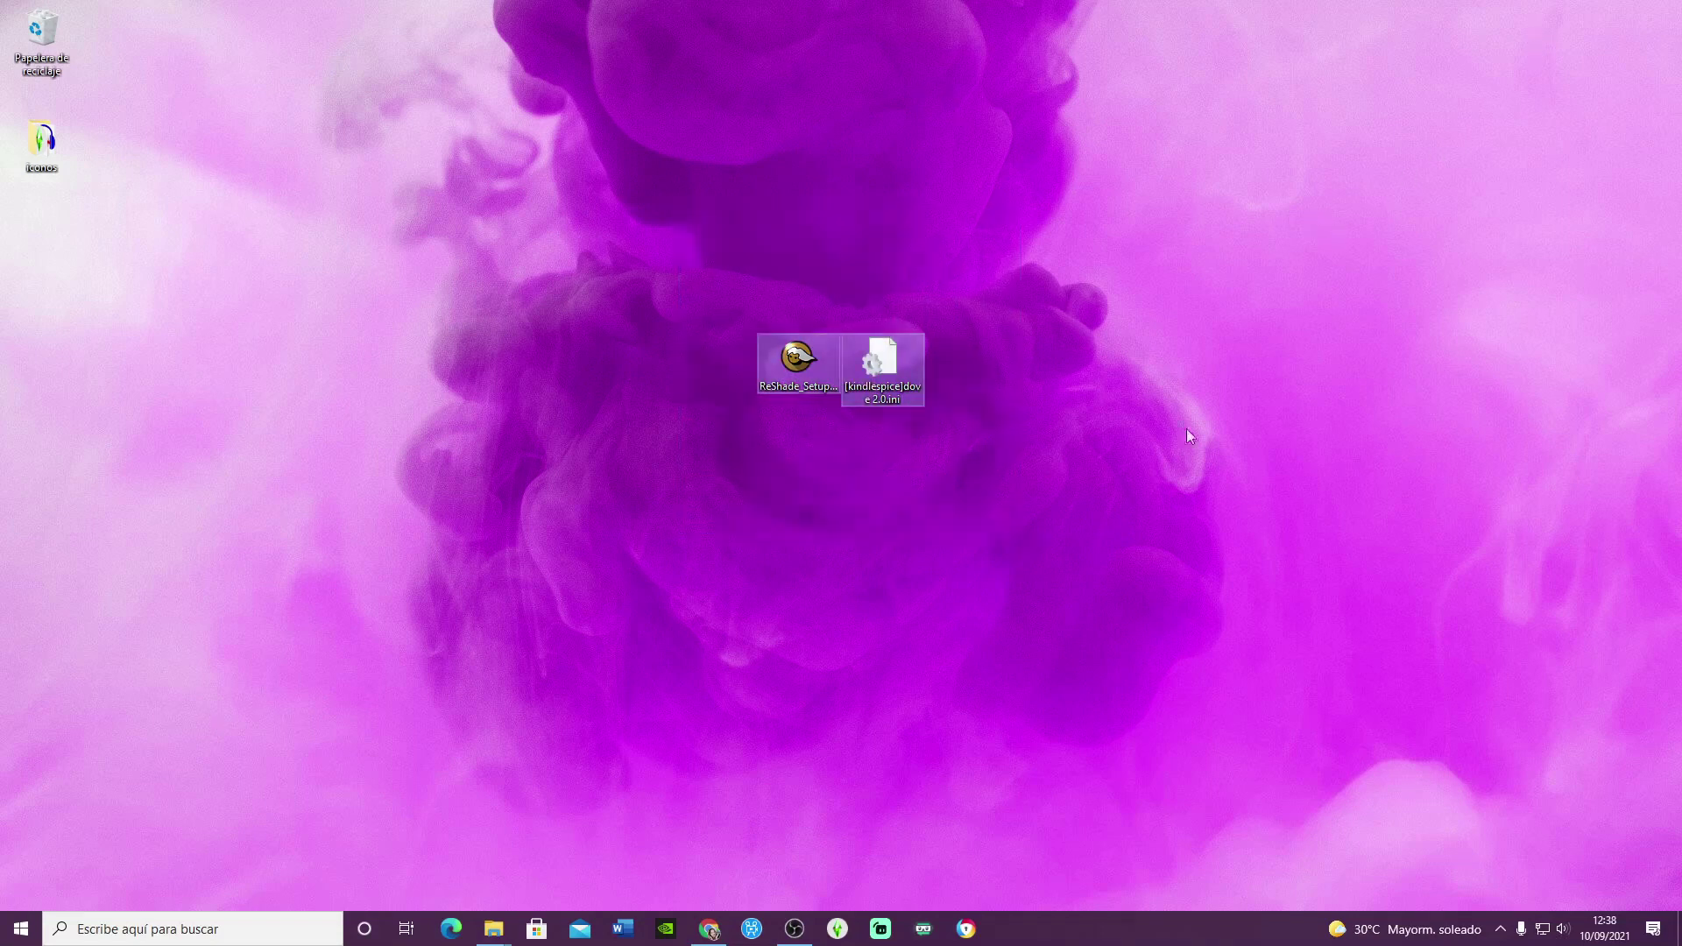
click(1139, 451)
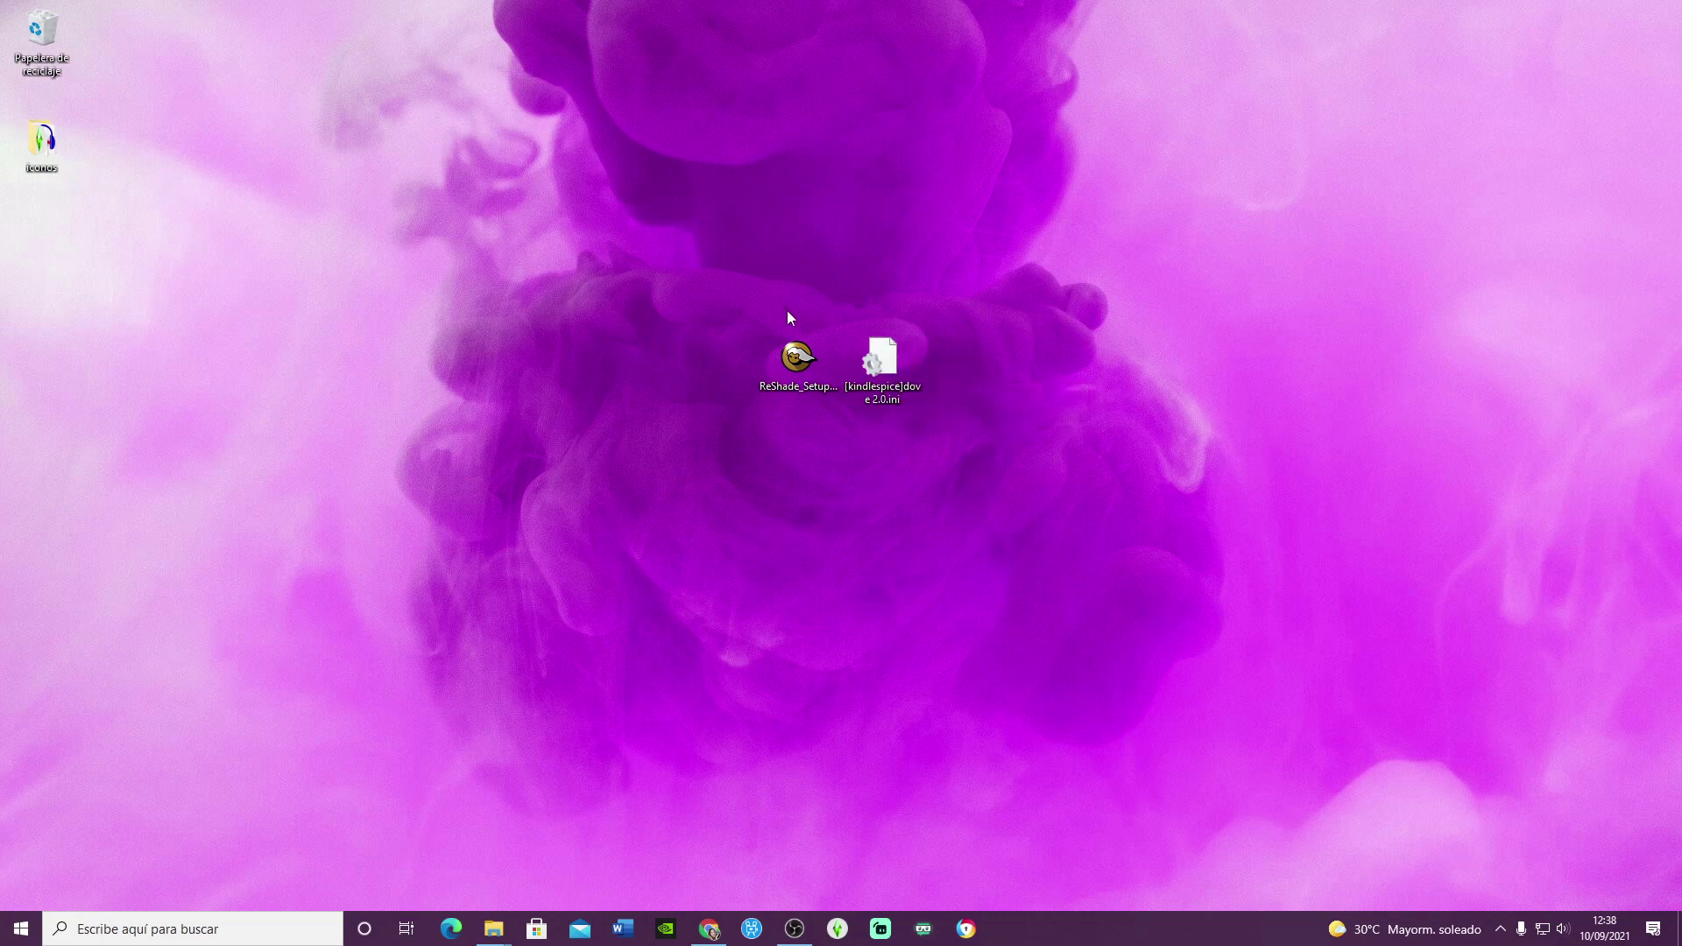
double_click(798, 373)
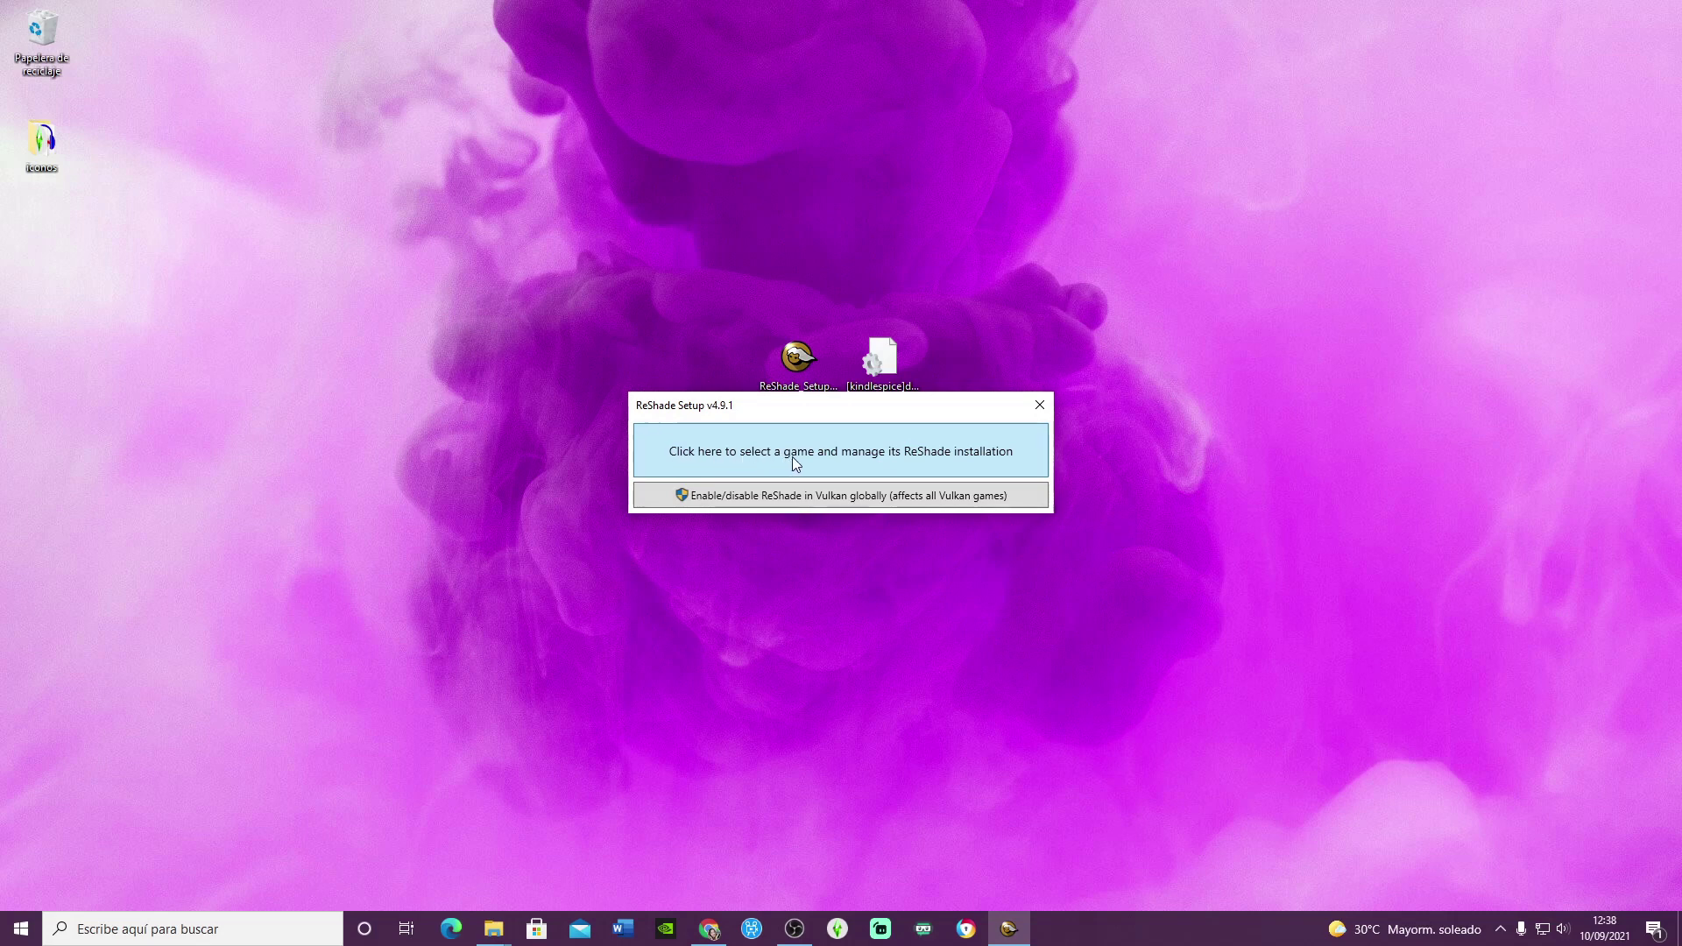
click(856, 457)
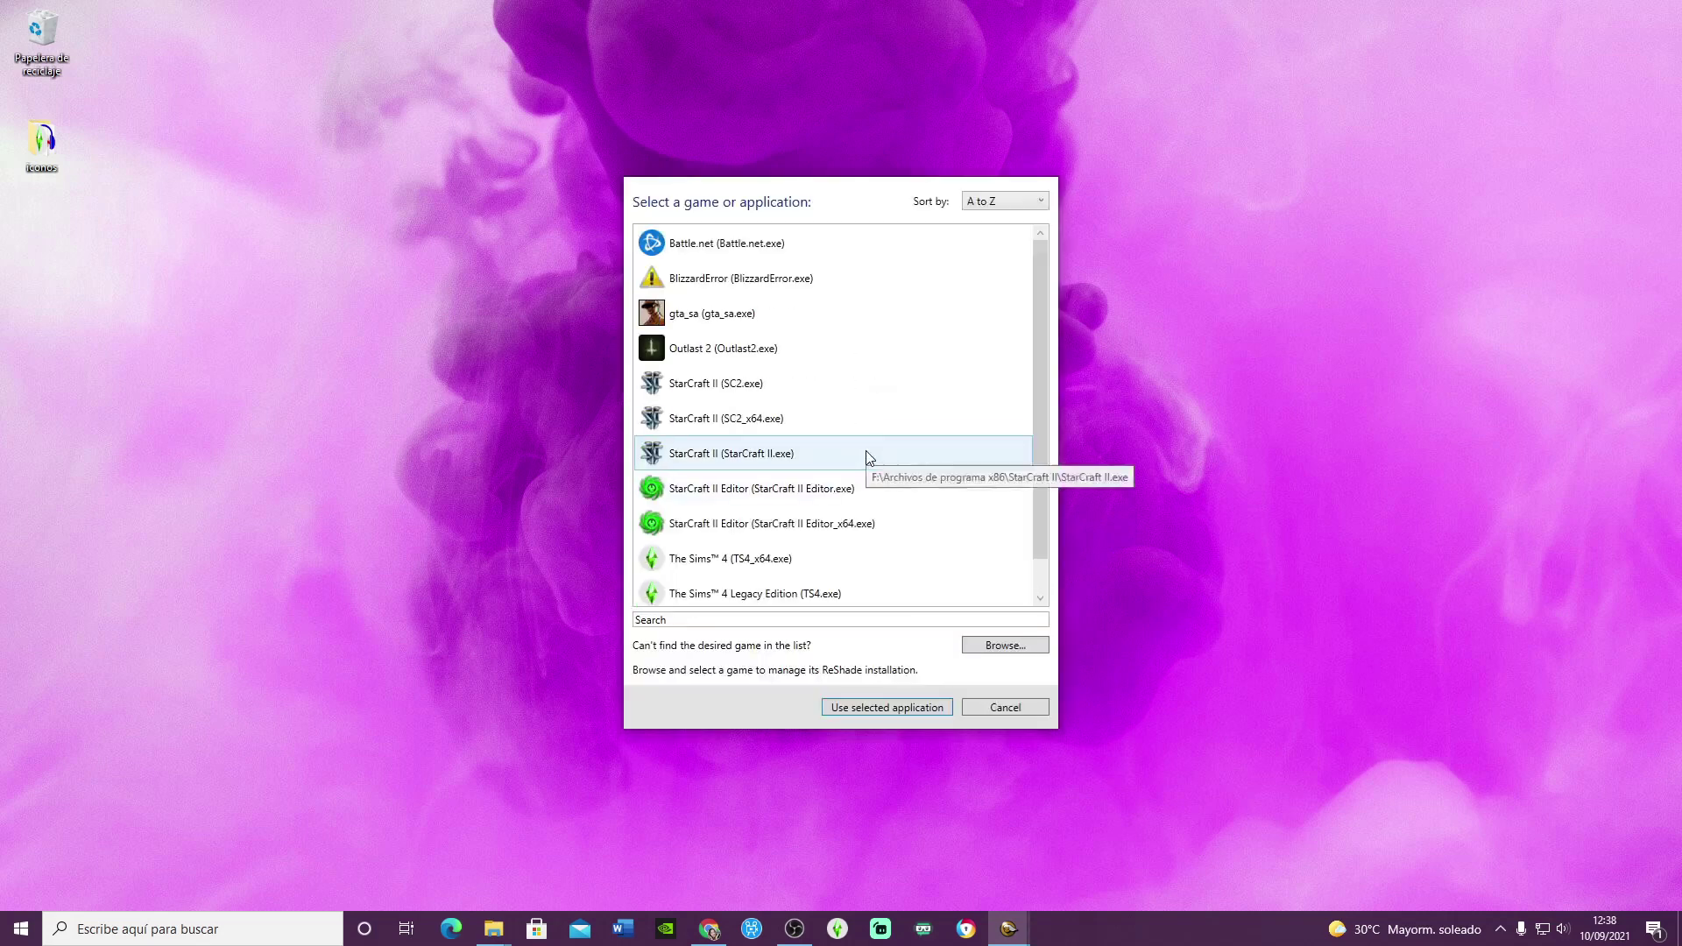
scroll(832, 302, down, 1)
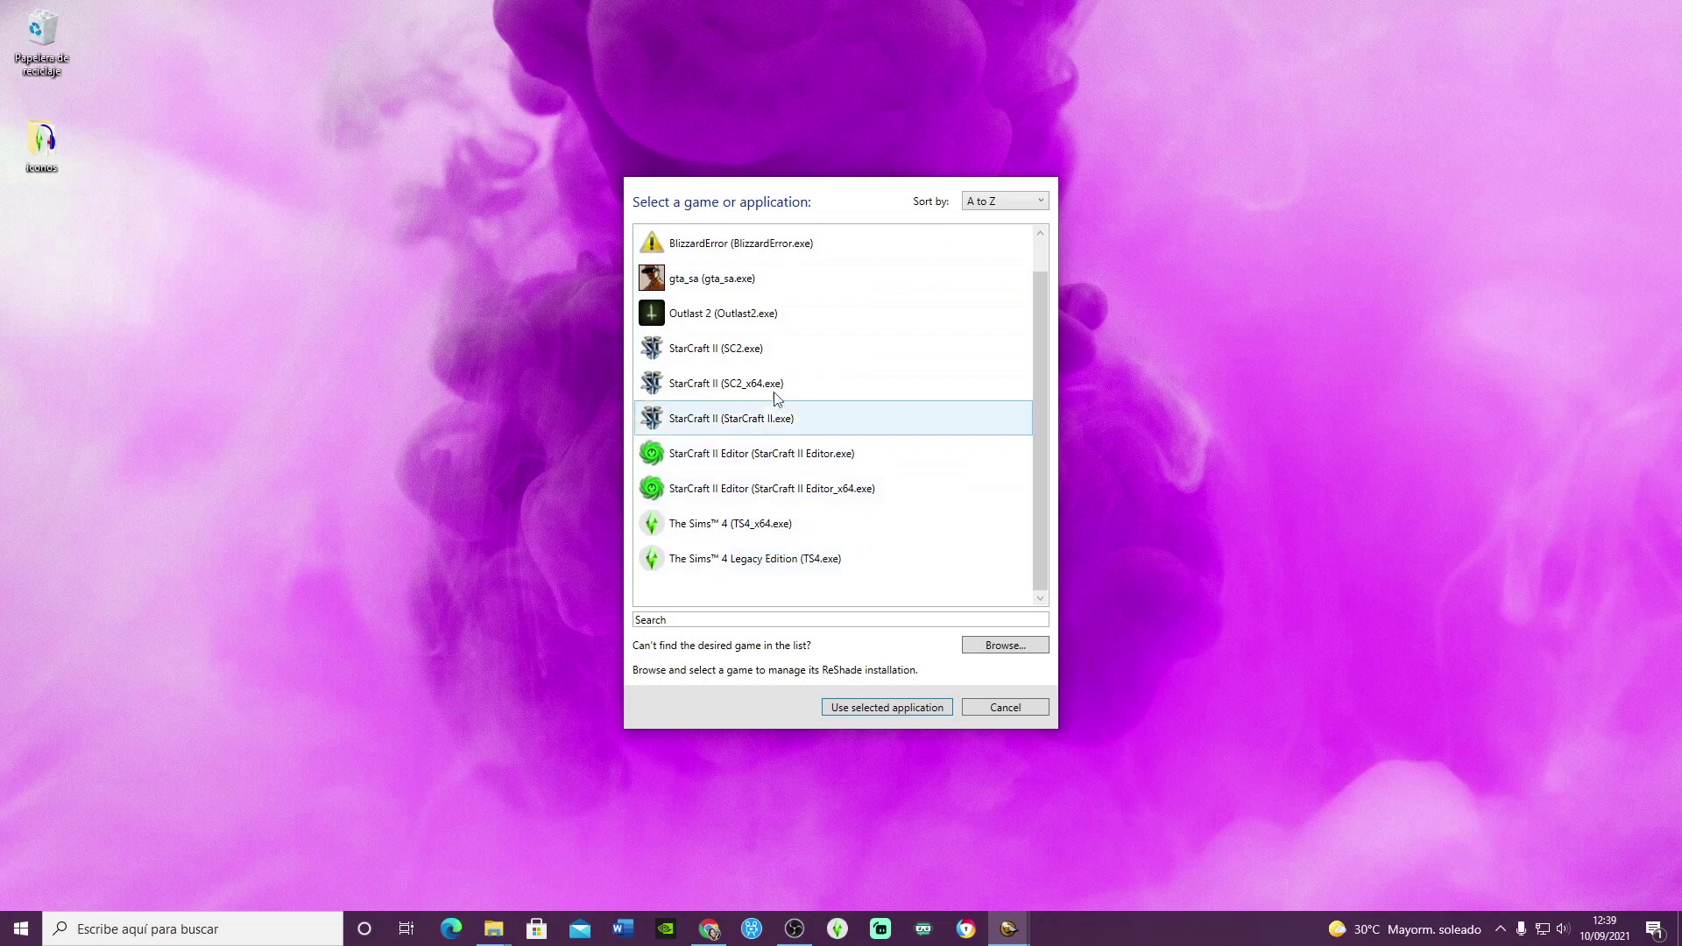
click(1005, 646)
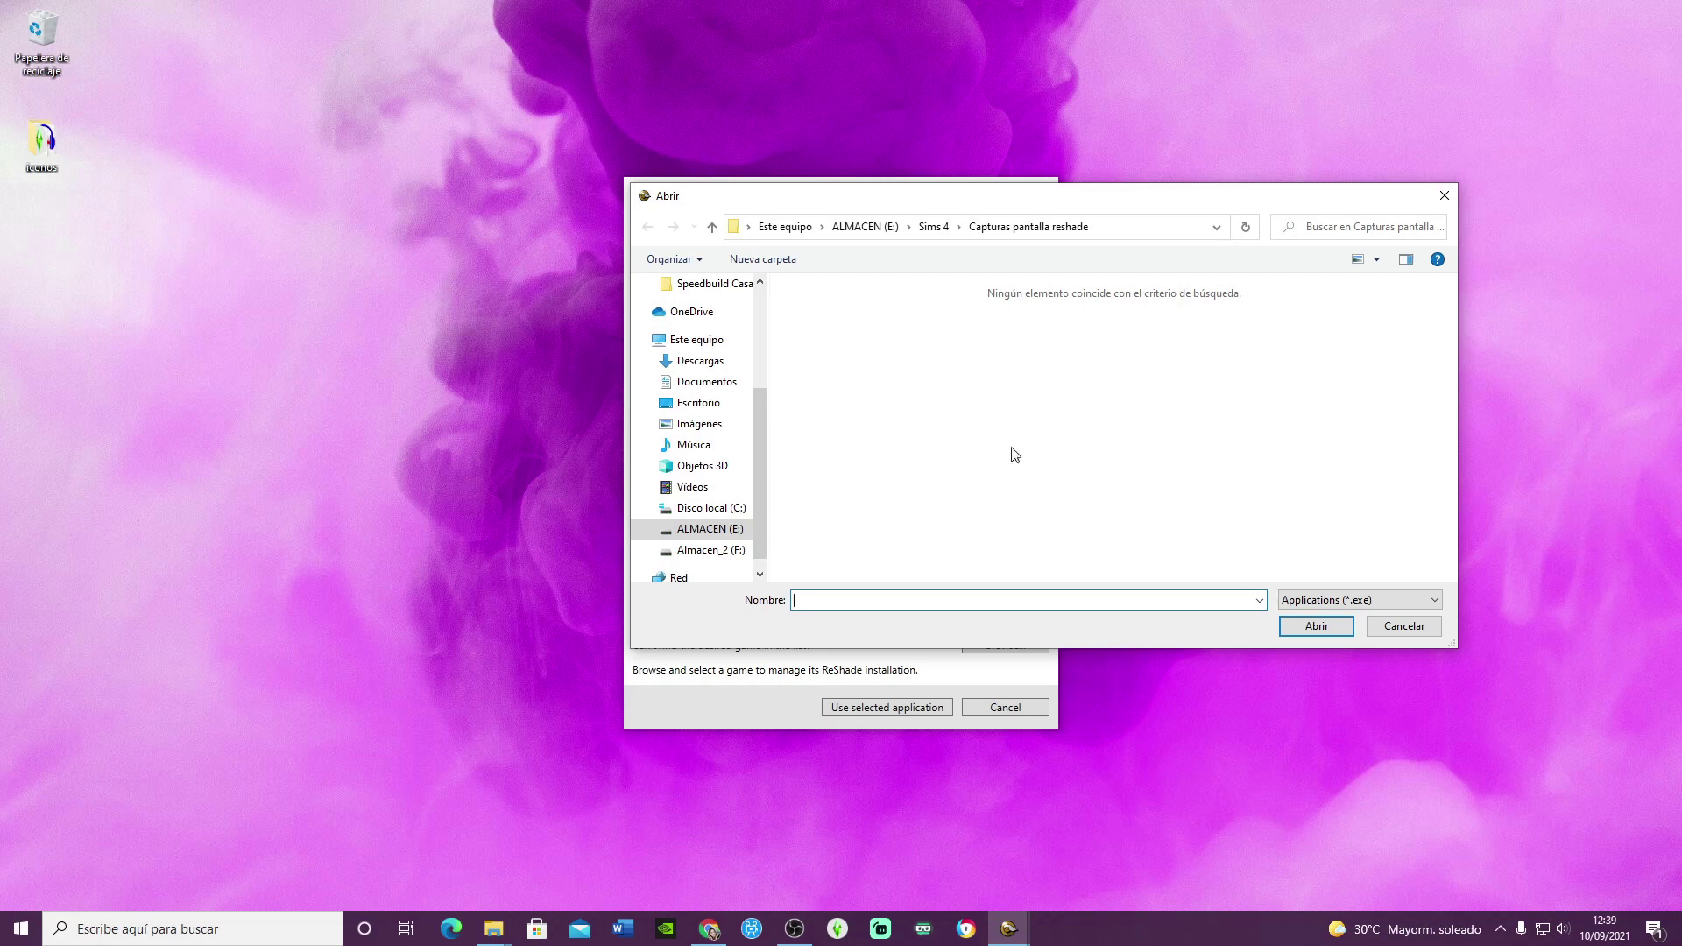
click(934, 227)
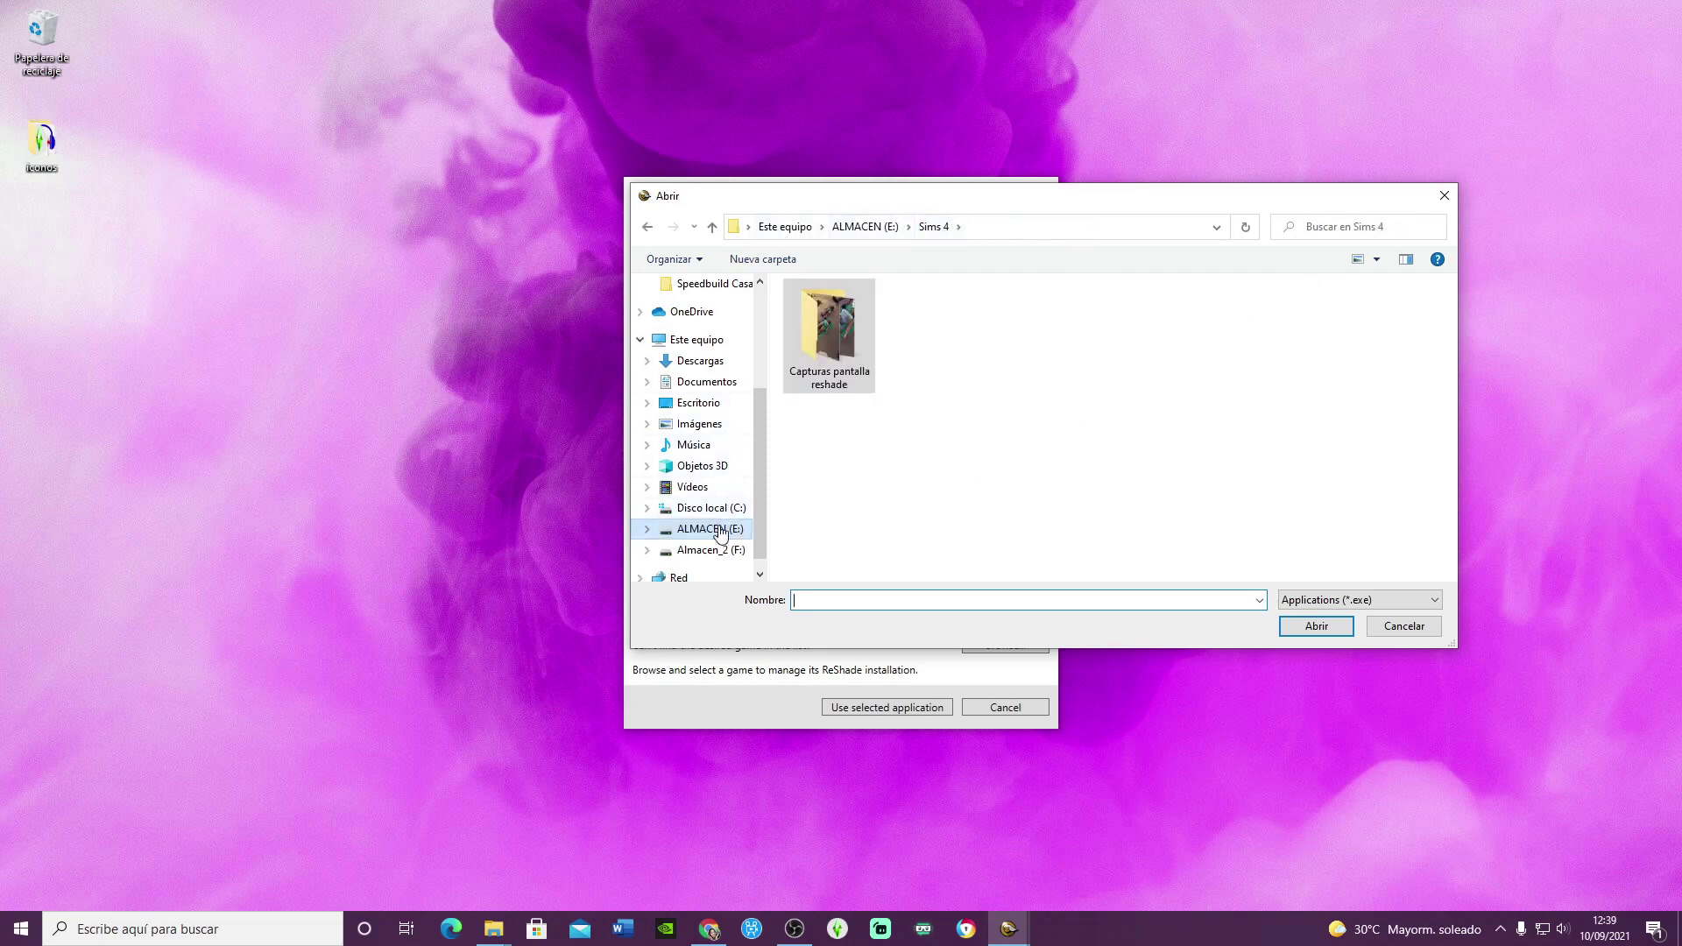
click(708, 552)
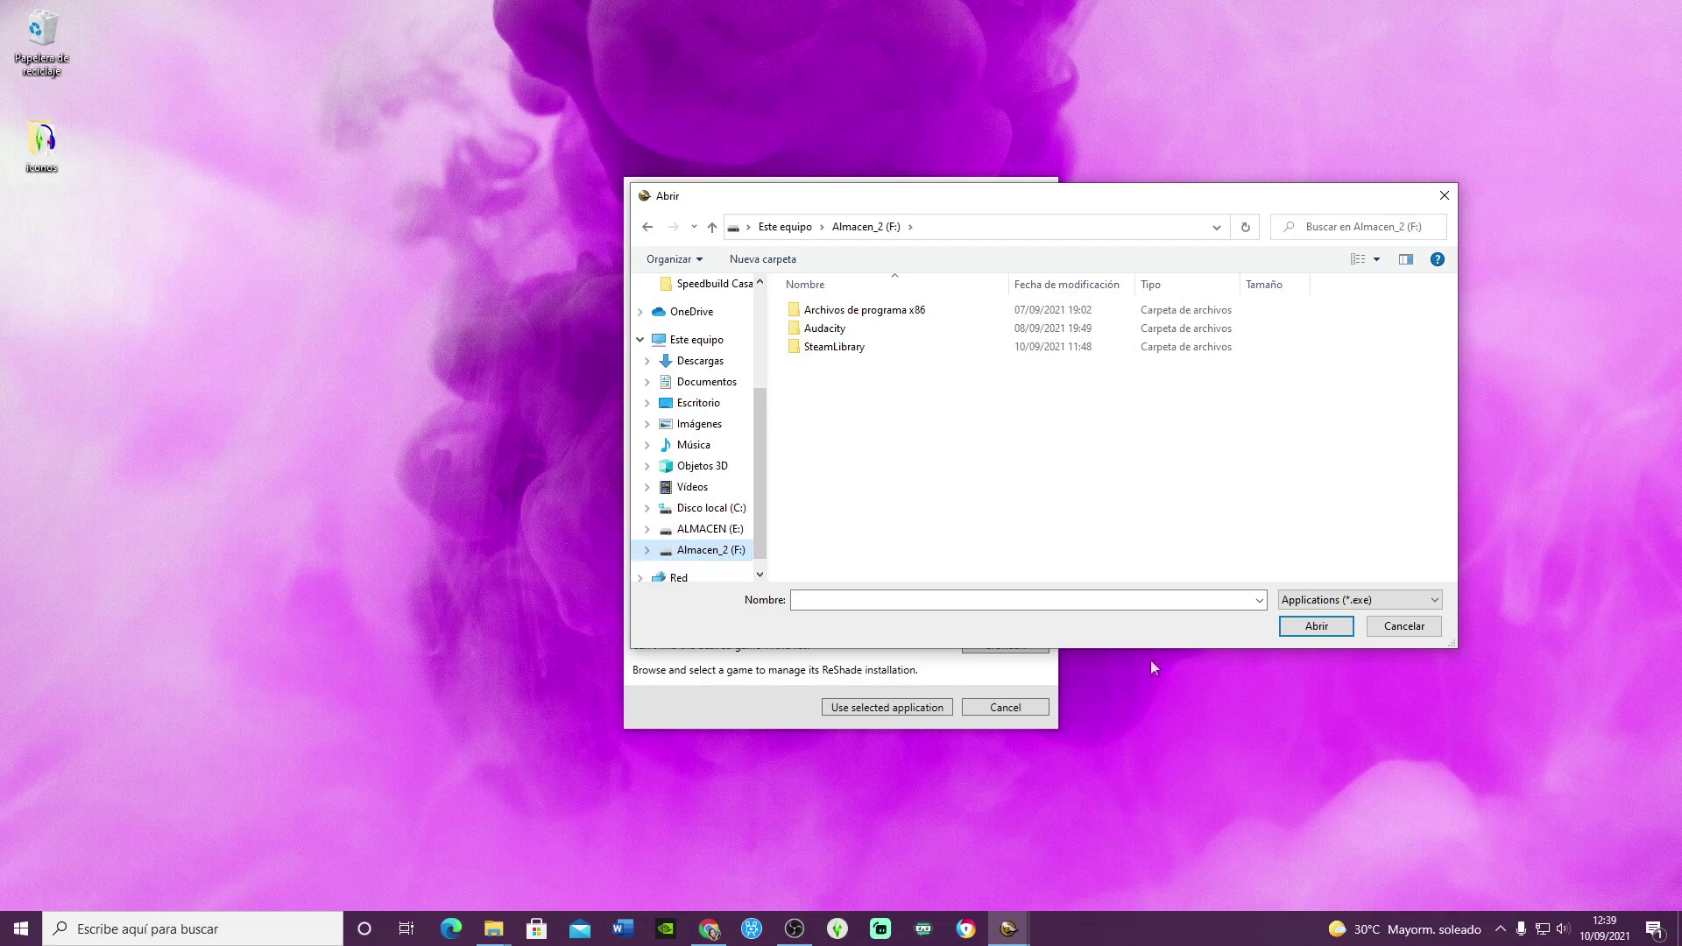
click(1445, 195)
- Choose The Sims 4 (TS4_x64.exe) as the game to install for, with Direct3D 9 as its rendering API
click(866, 527)
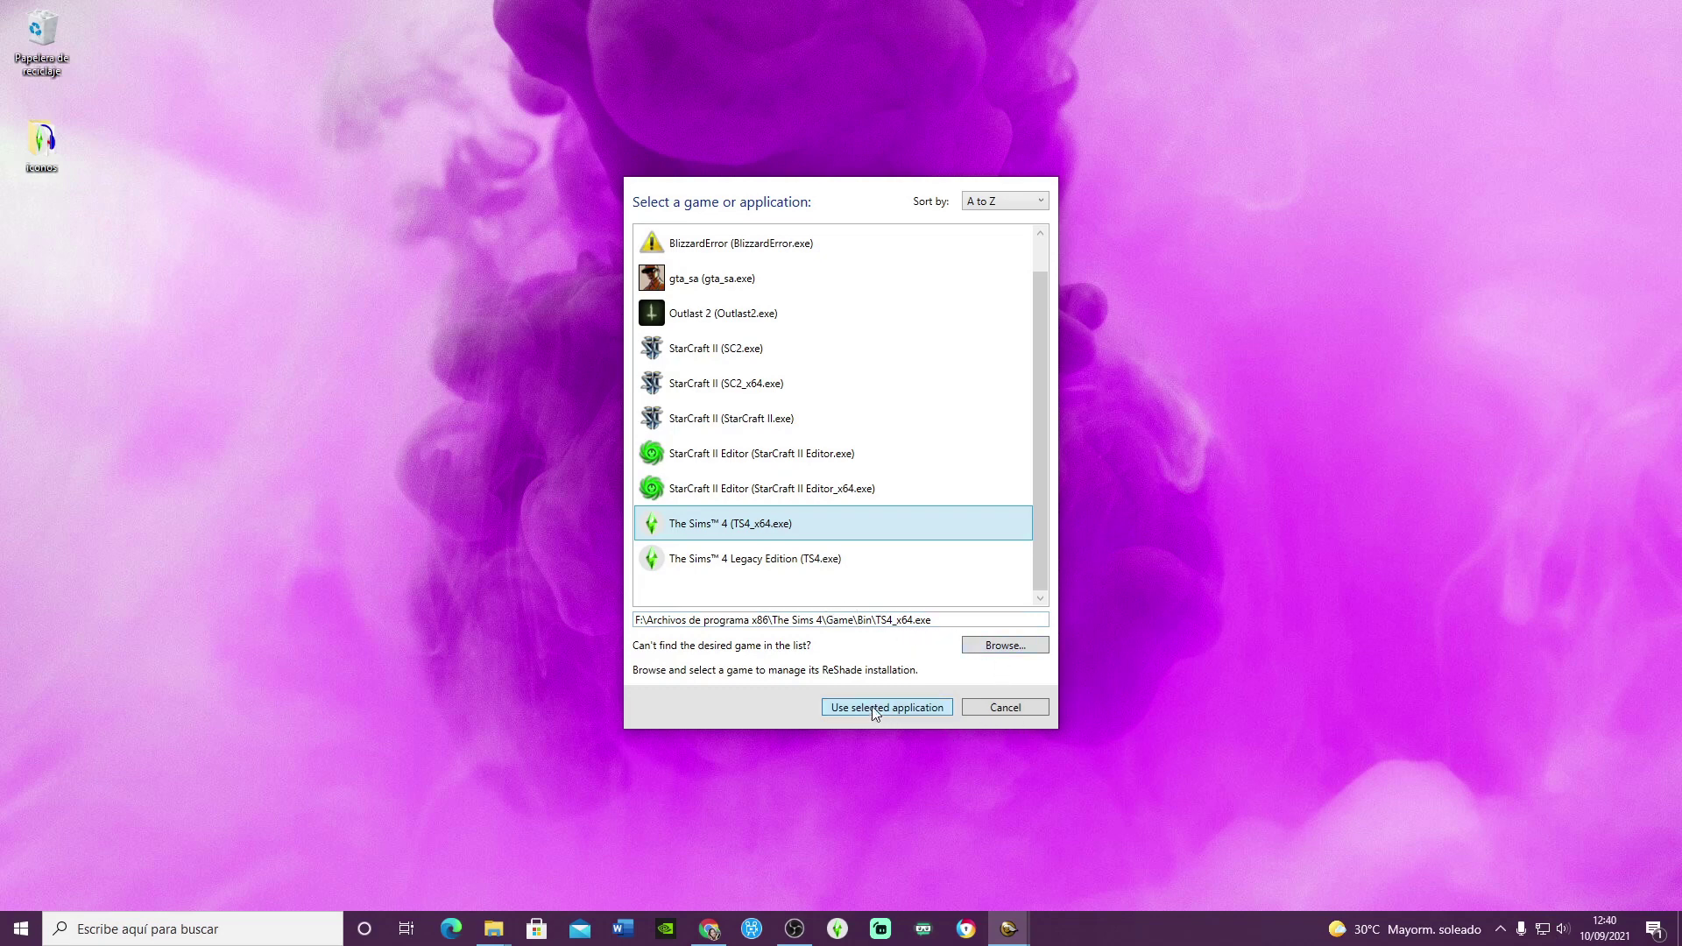
click(911, 706)
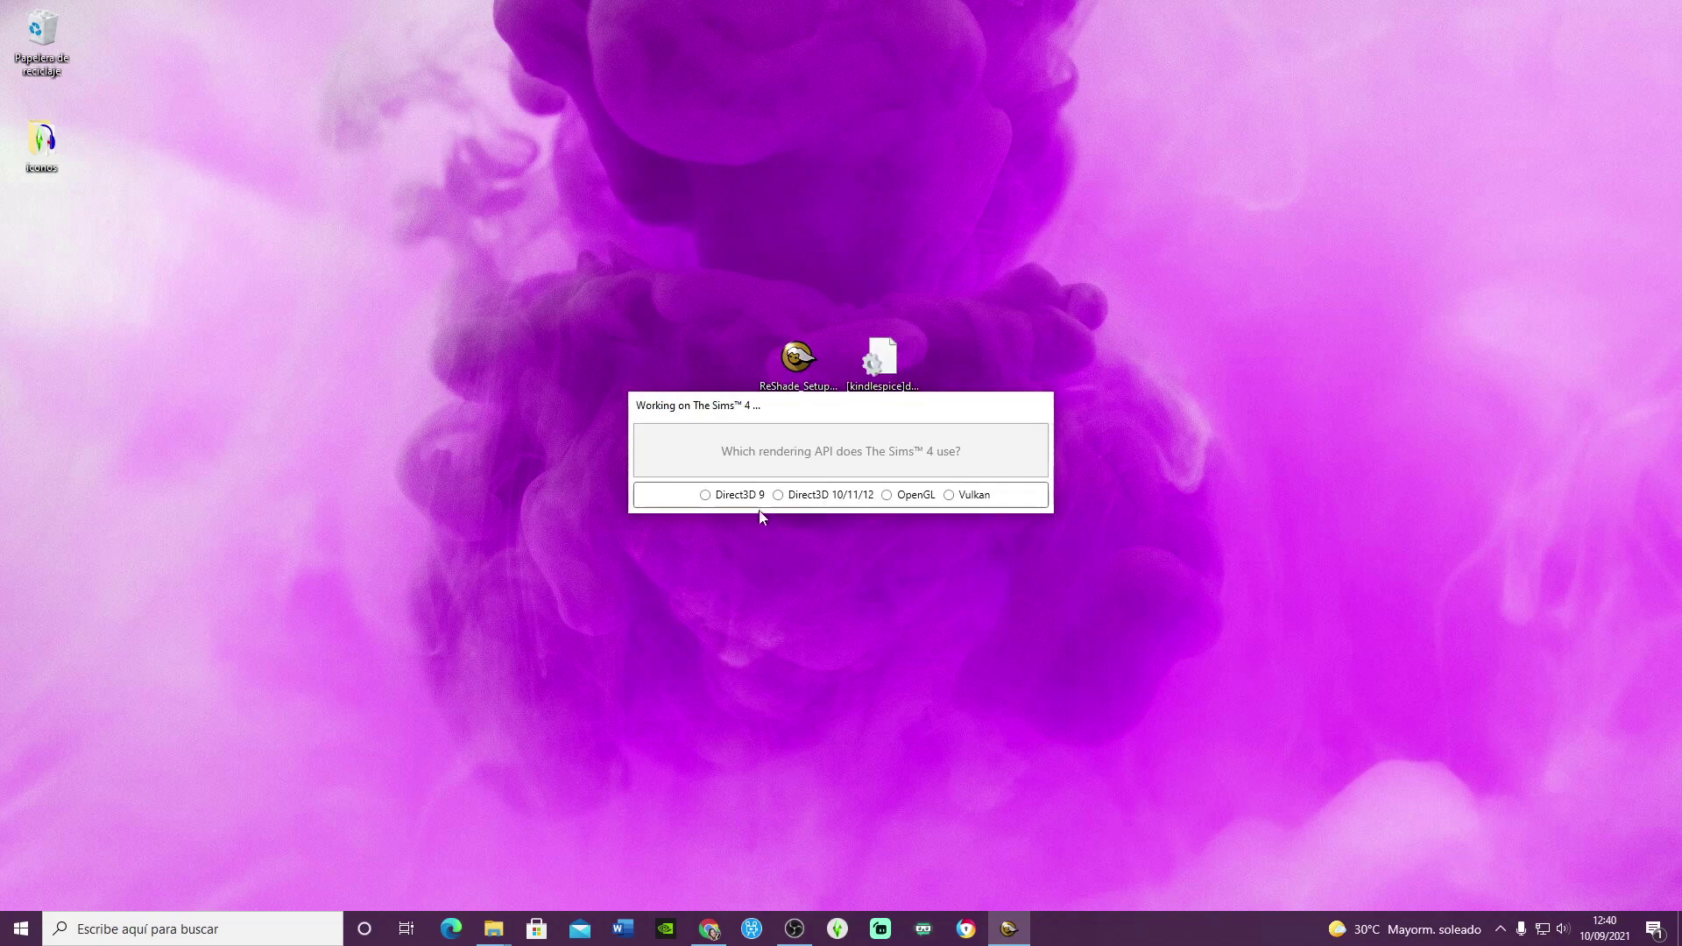
click(732, 496)
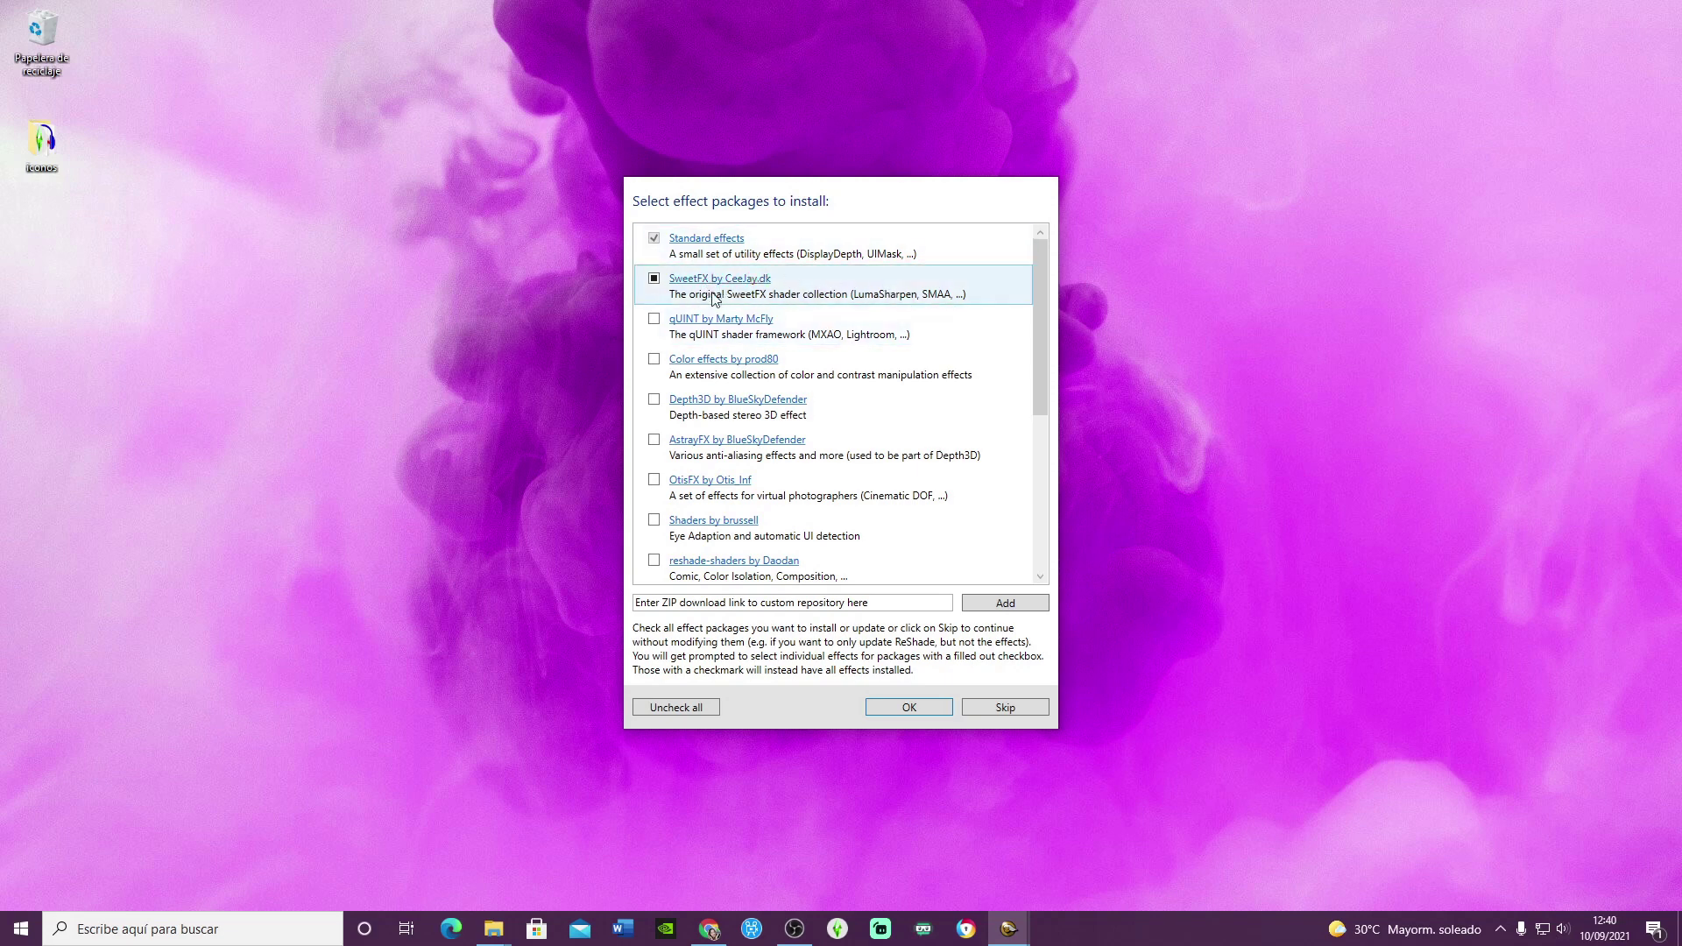
- Add the qUINT by Marty McFly and Legacy standard effects packages to the selection and confirm the packages to install
click(655, 321)
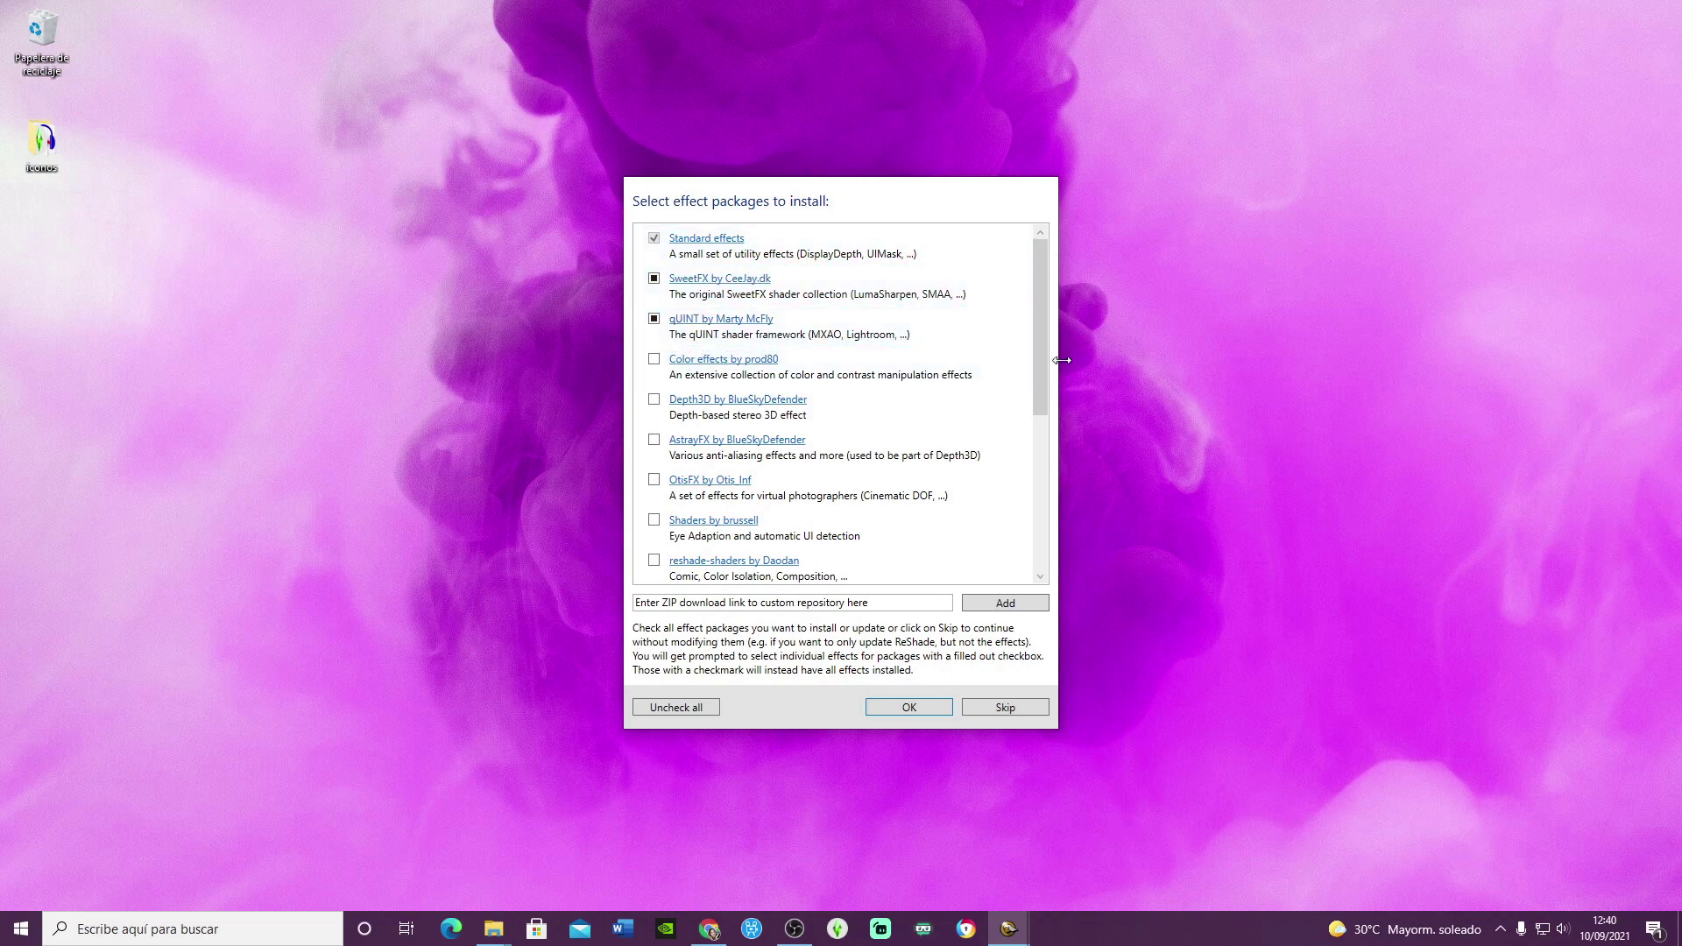
drag(1039, 342, 1037, 520)
click(652, 522)
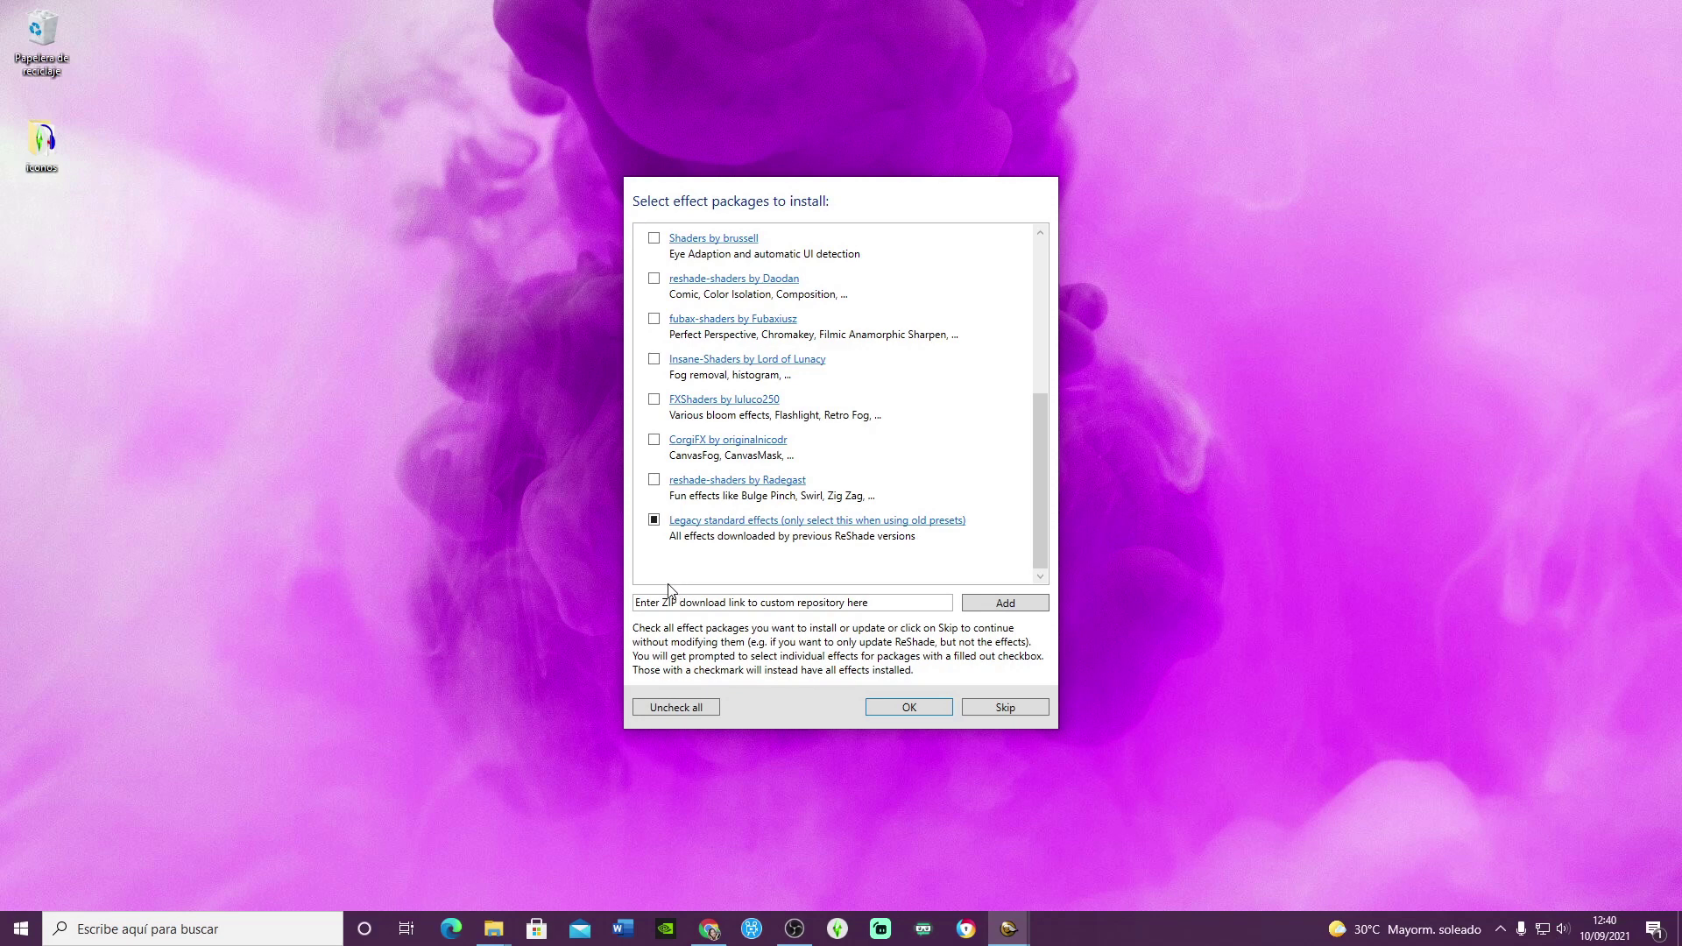
click(909, 708)
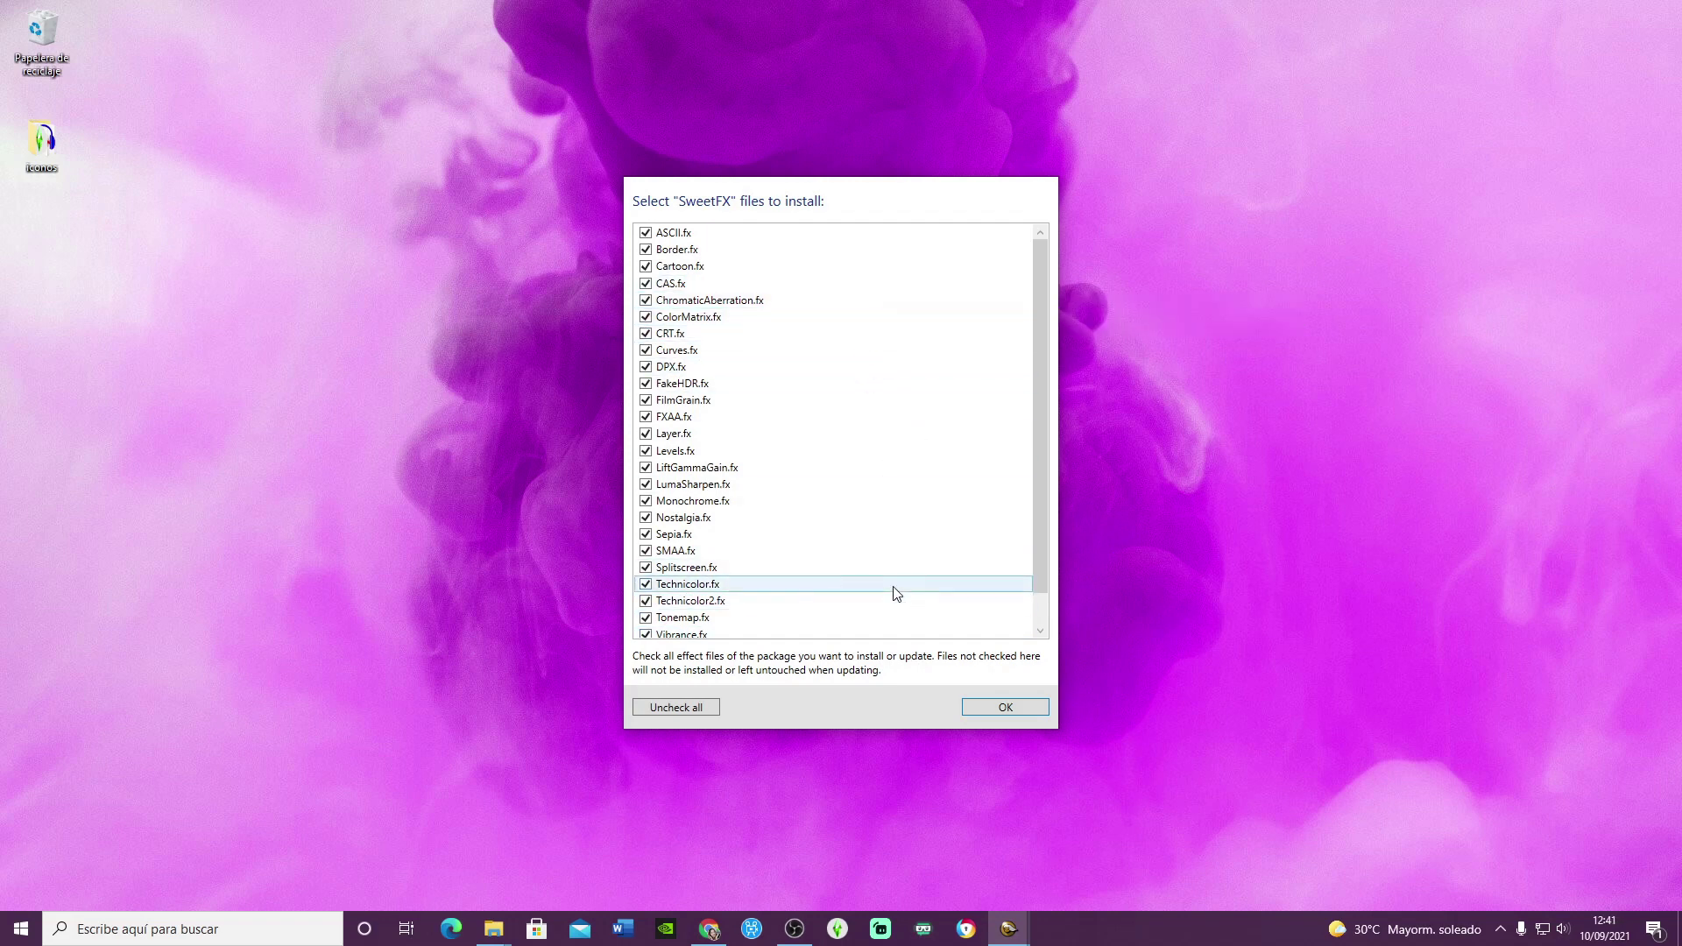
- Accept all the SweetFX and qUINT effect files for installation
scroll(843, 565, down, 1)
scroll(843, 565, up, 1)
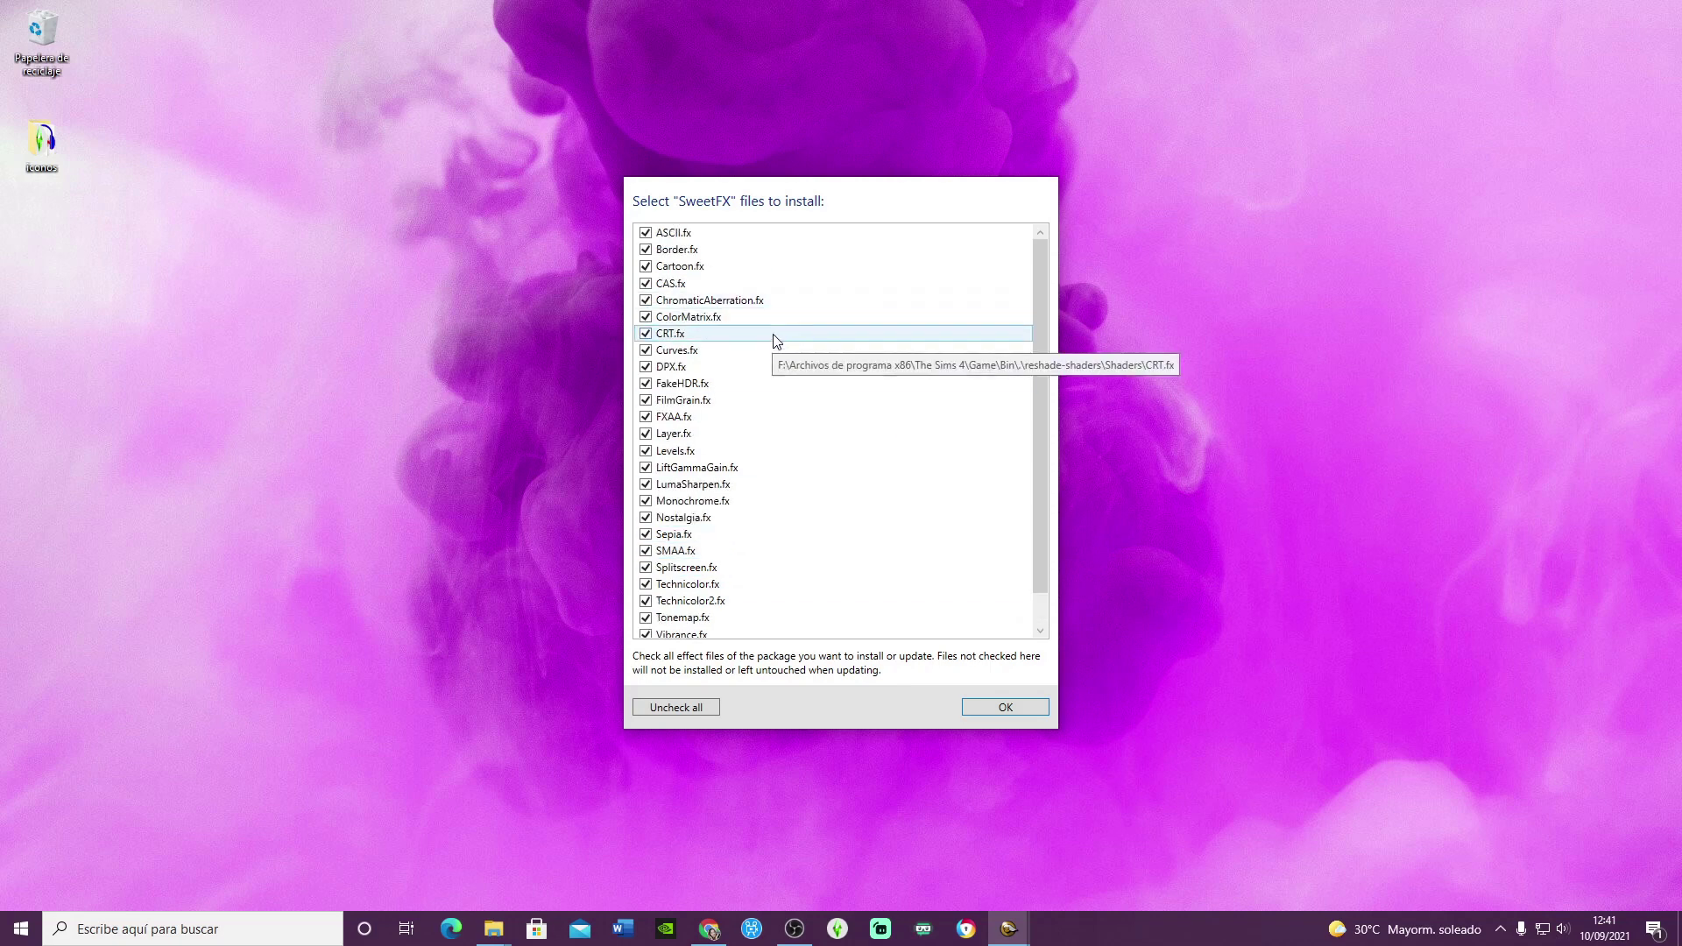
click(999, 712)
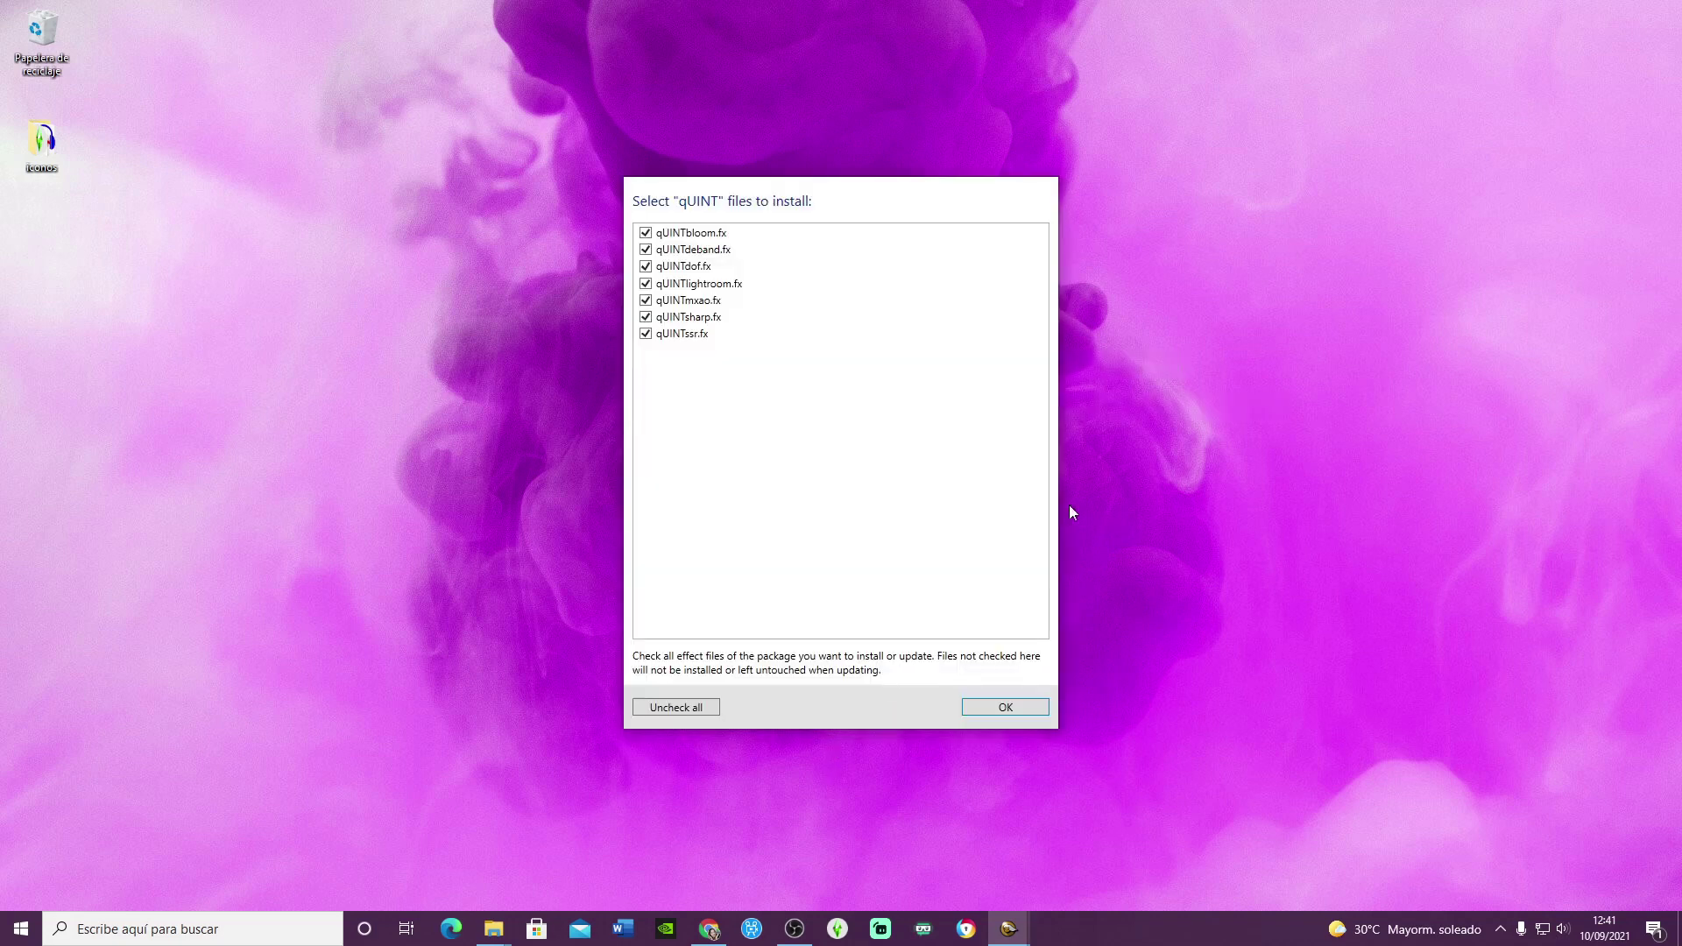
click(1005, 710)
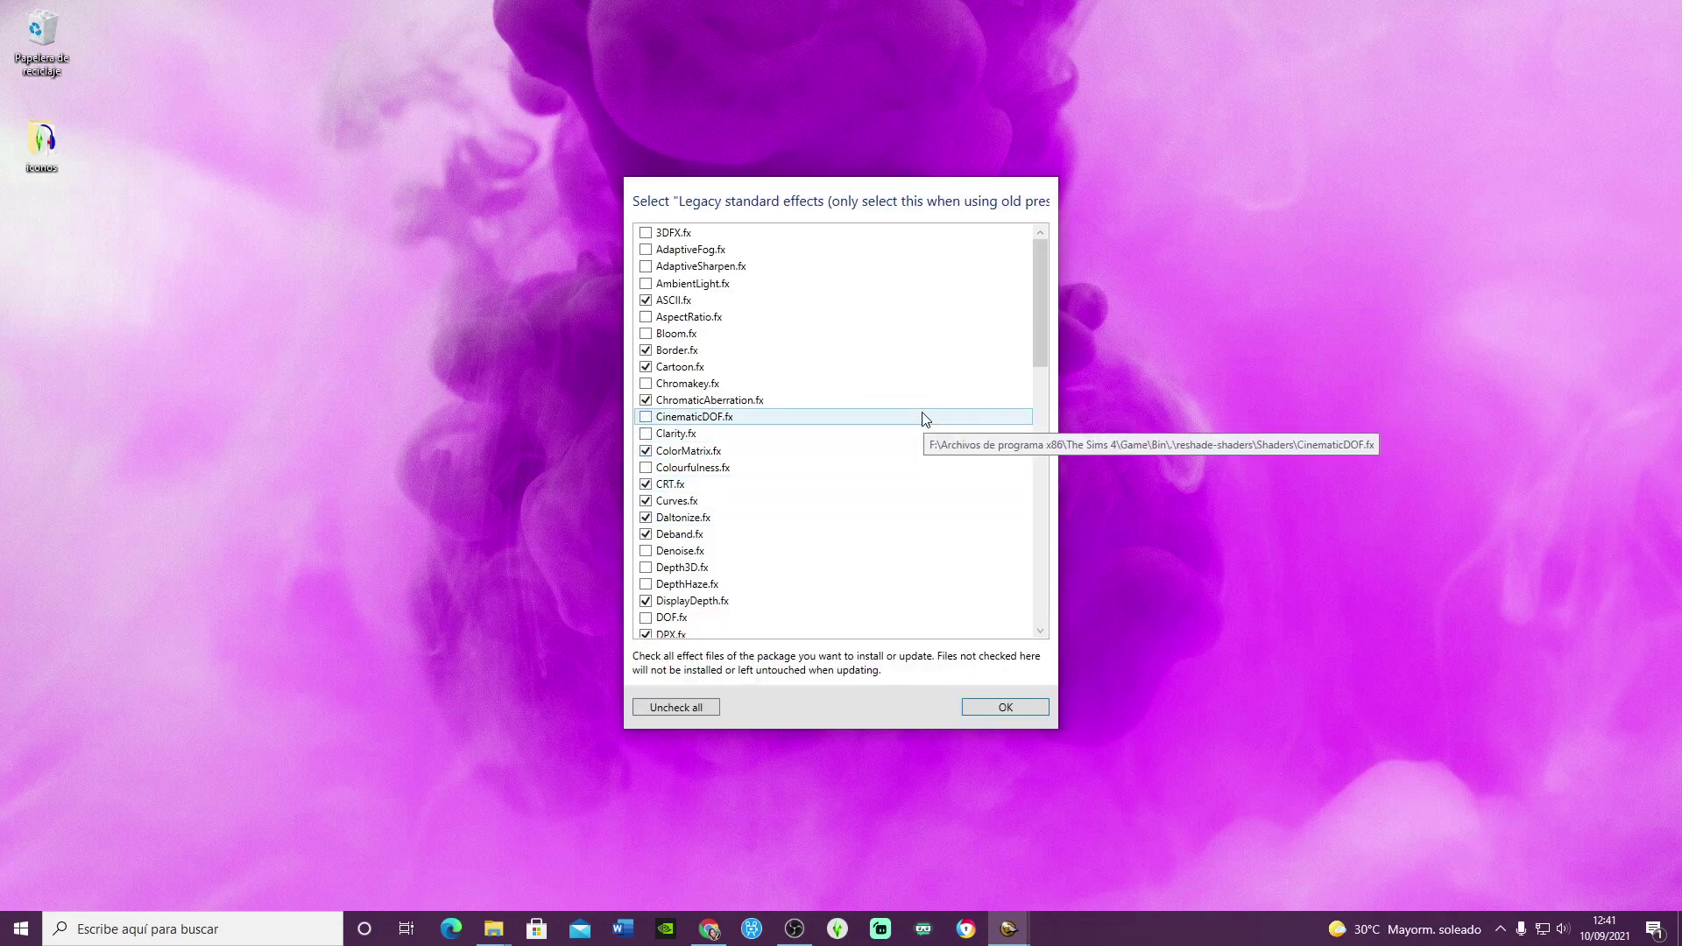
- Select every effect file in the Legacy standard effects package and confirm the installation
scroll(883, 412, down, 16)
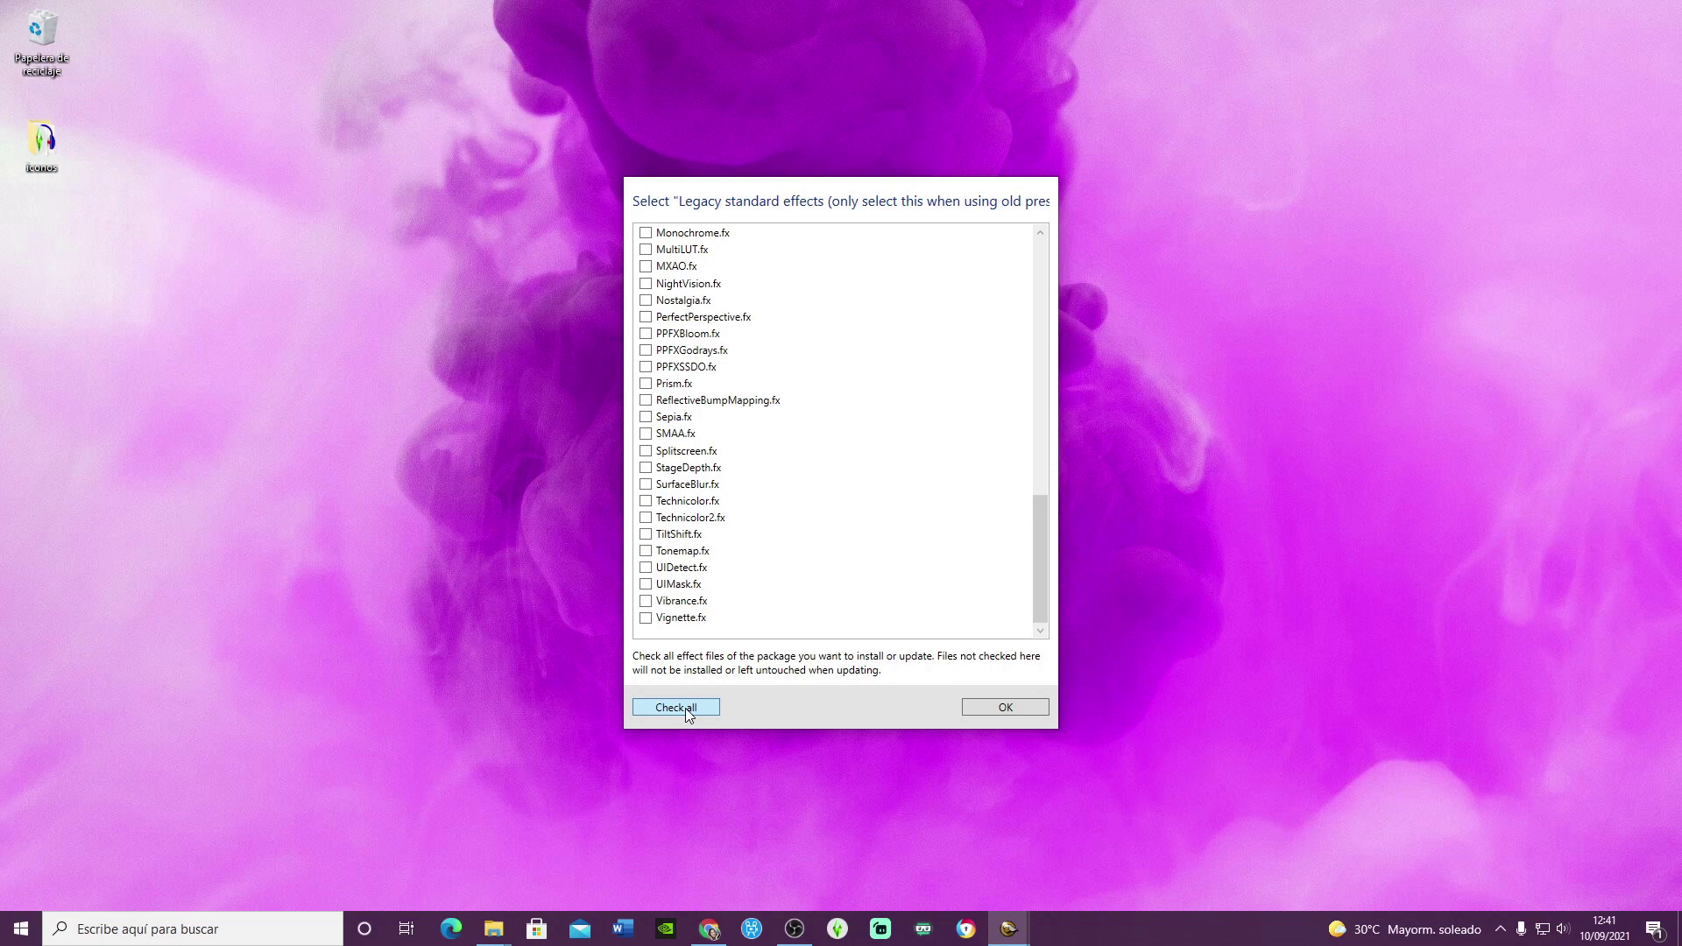
scroll(796, 438, up, 16)
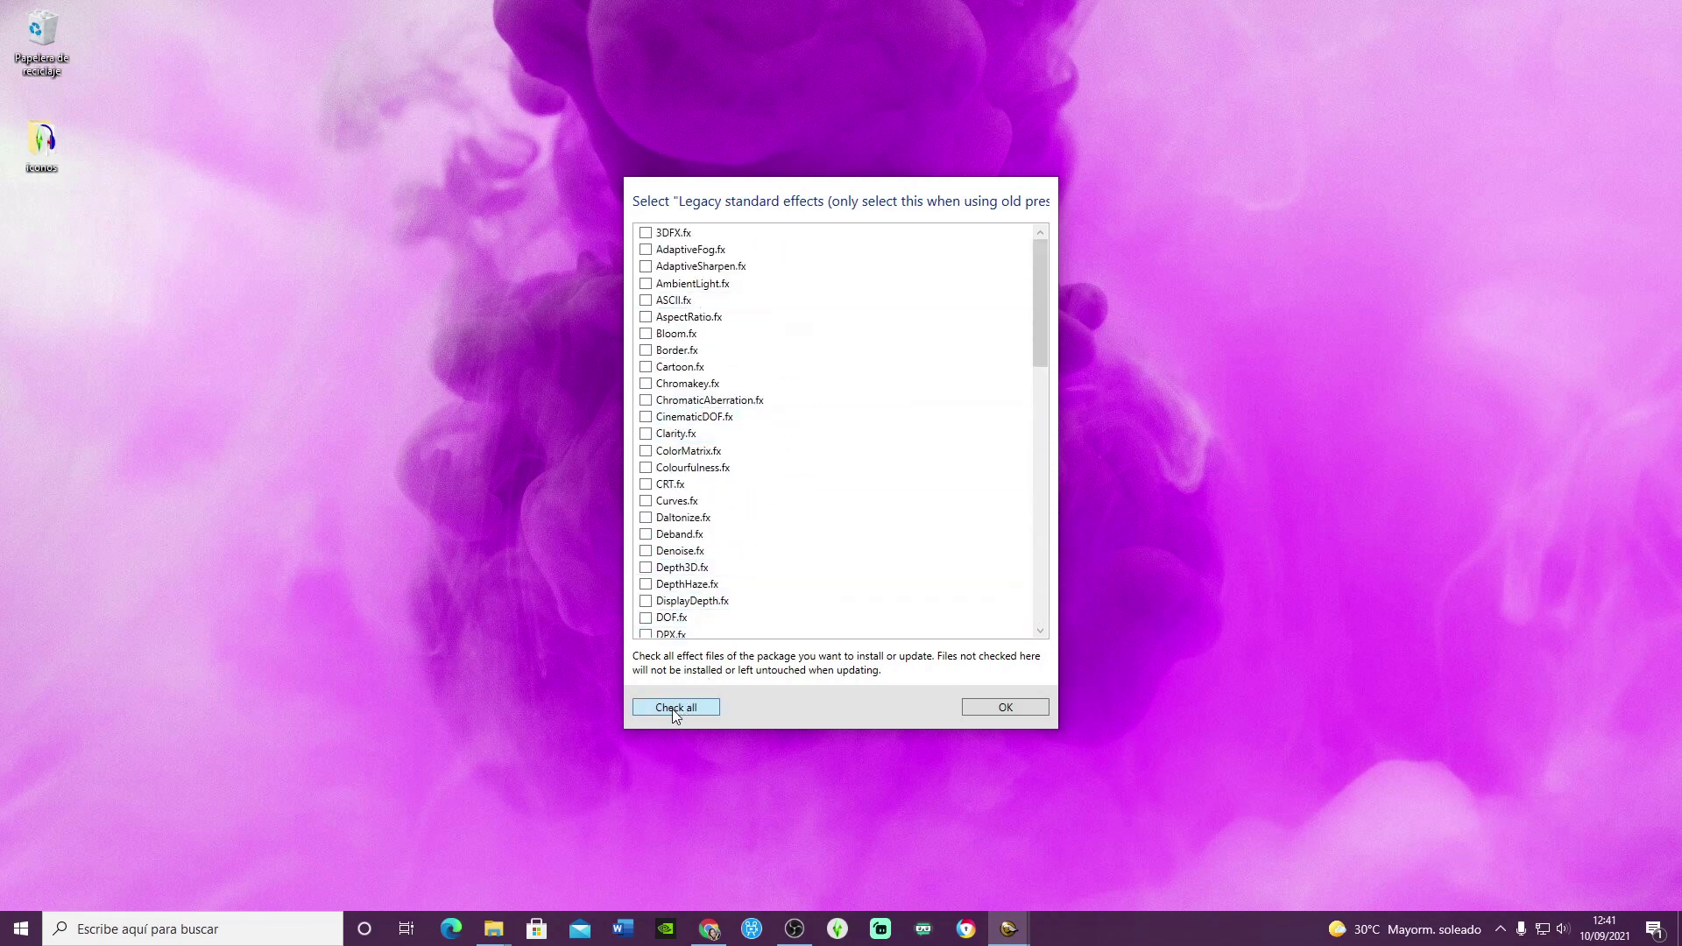
scroll(776, 486, down, 16)
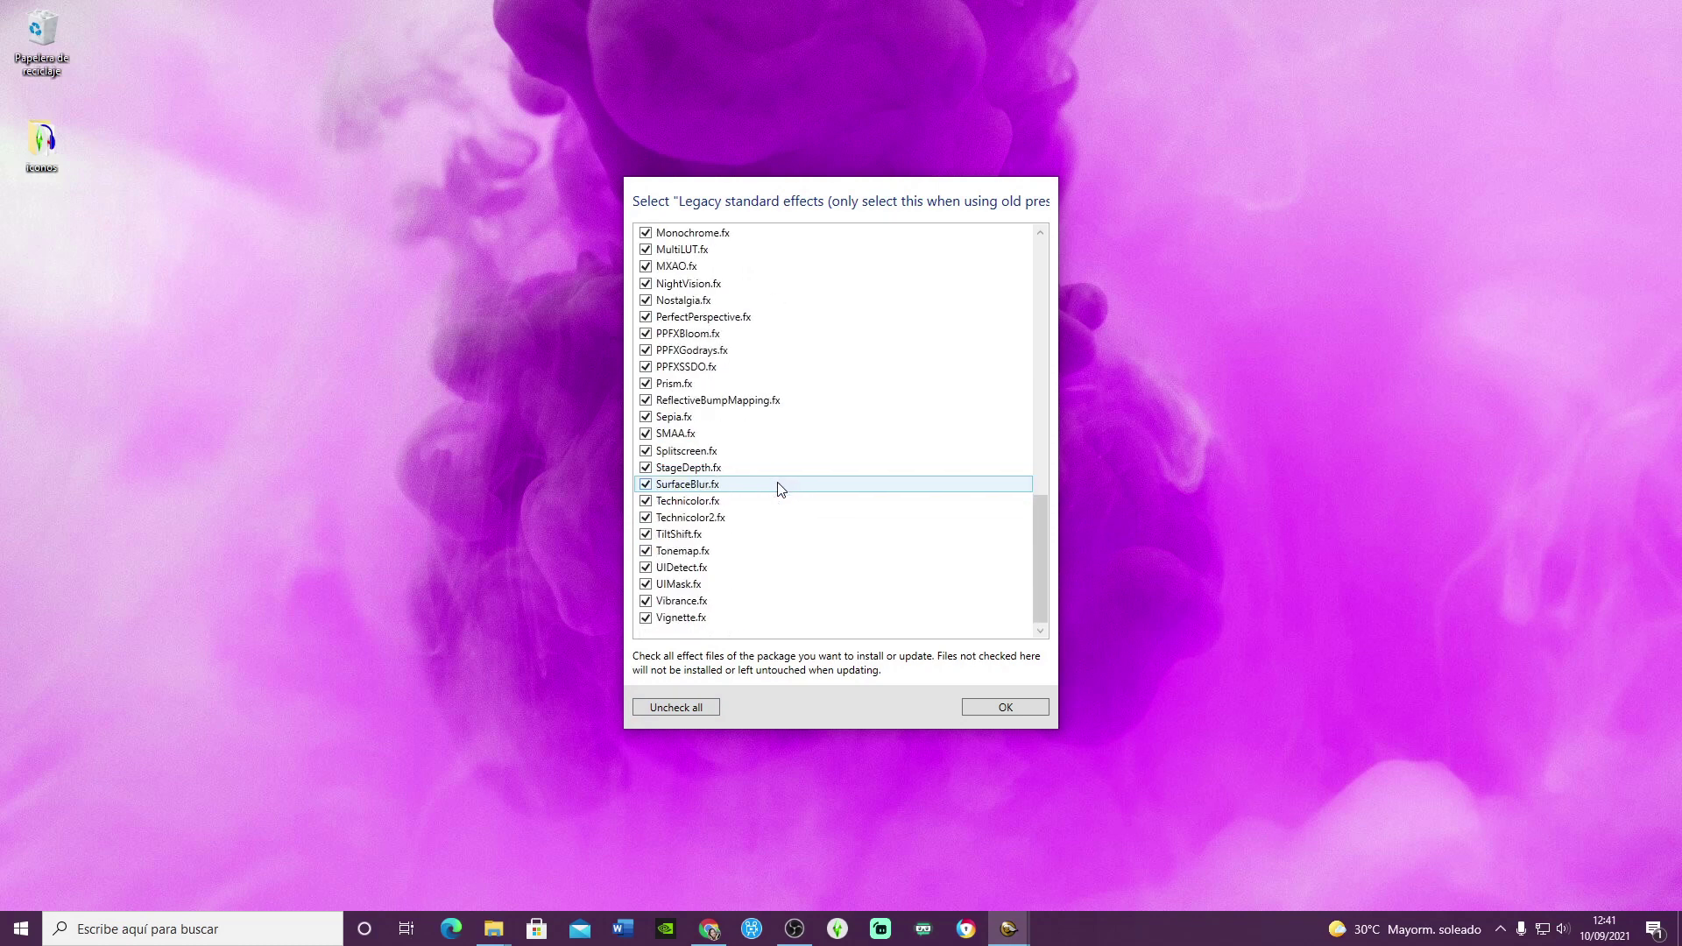
click(996, 708)
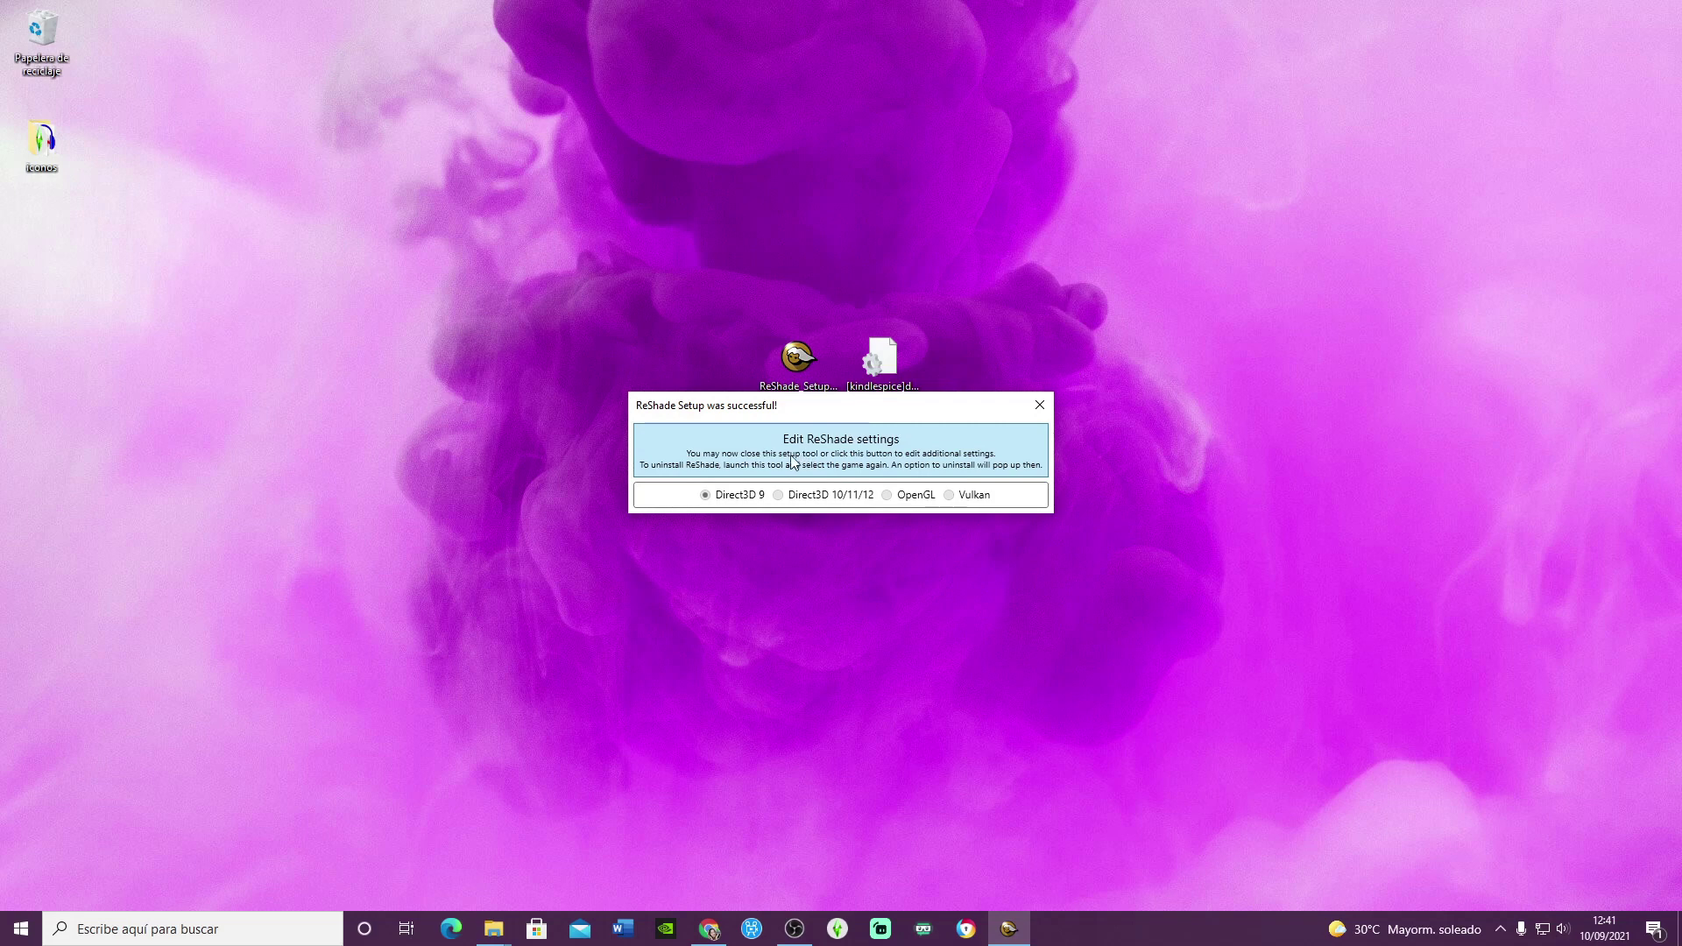
- In the ReShade settings, reduce the effect paths to .\reshade-shaders\Shaders and set the screenshot path to E:\Sims 4\Capturas pantalla reshade
click(873, 454)
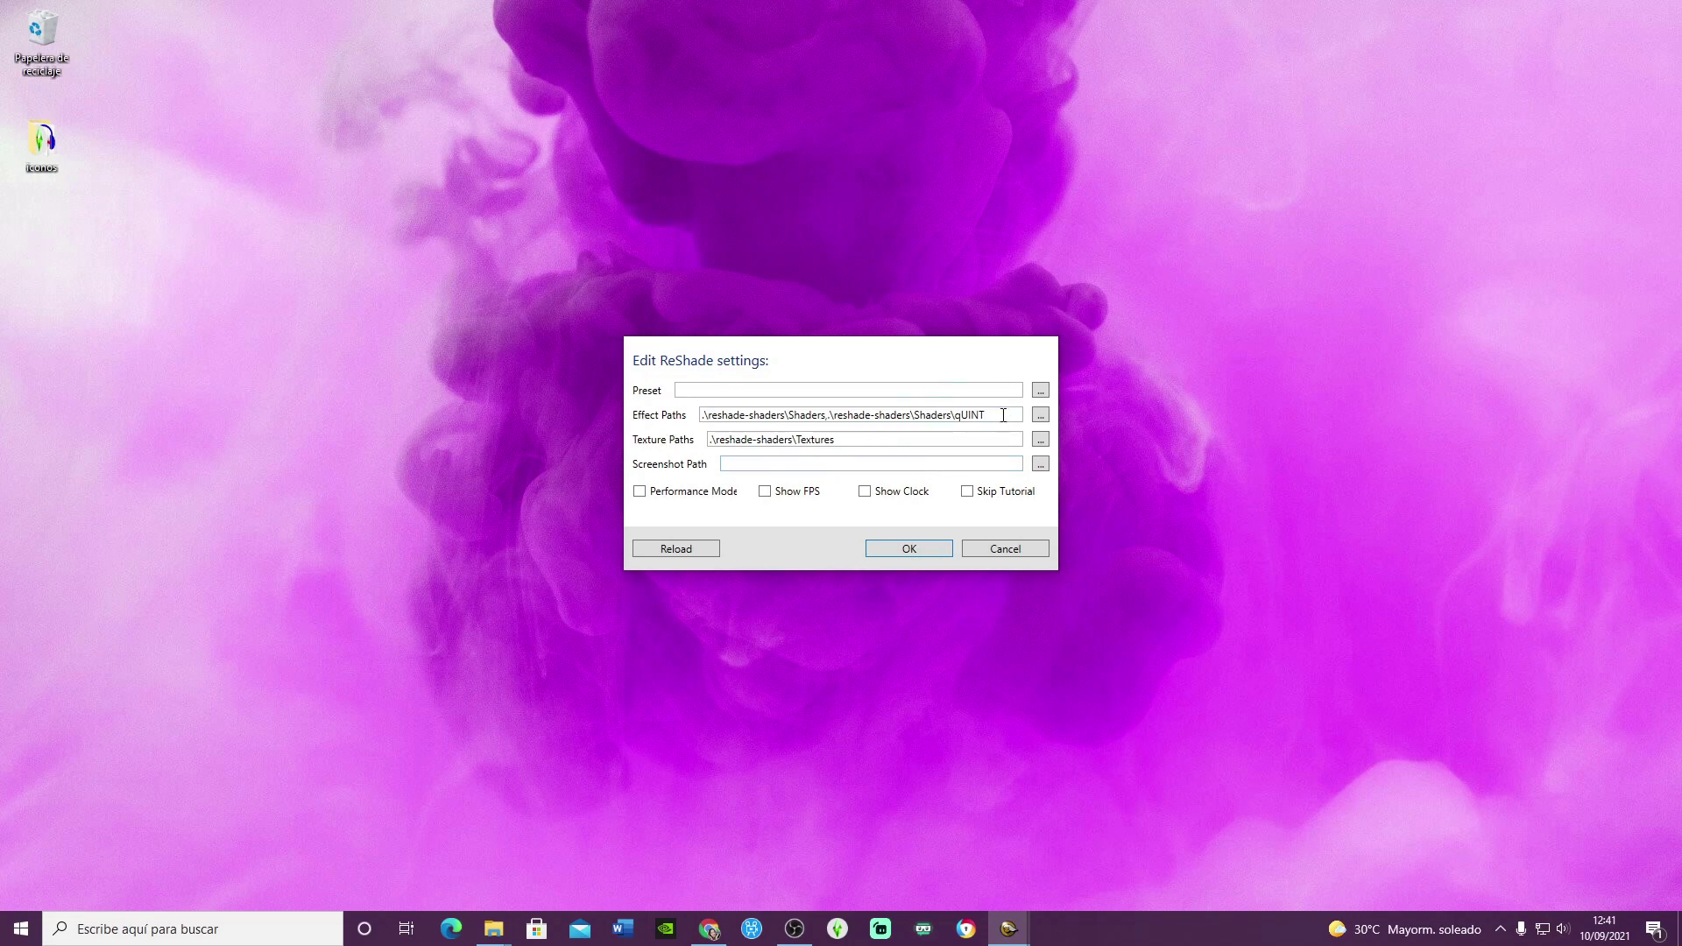
drag(1009, 423, 831, 441)
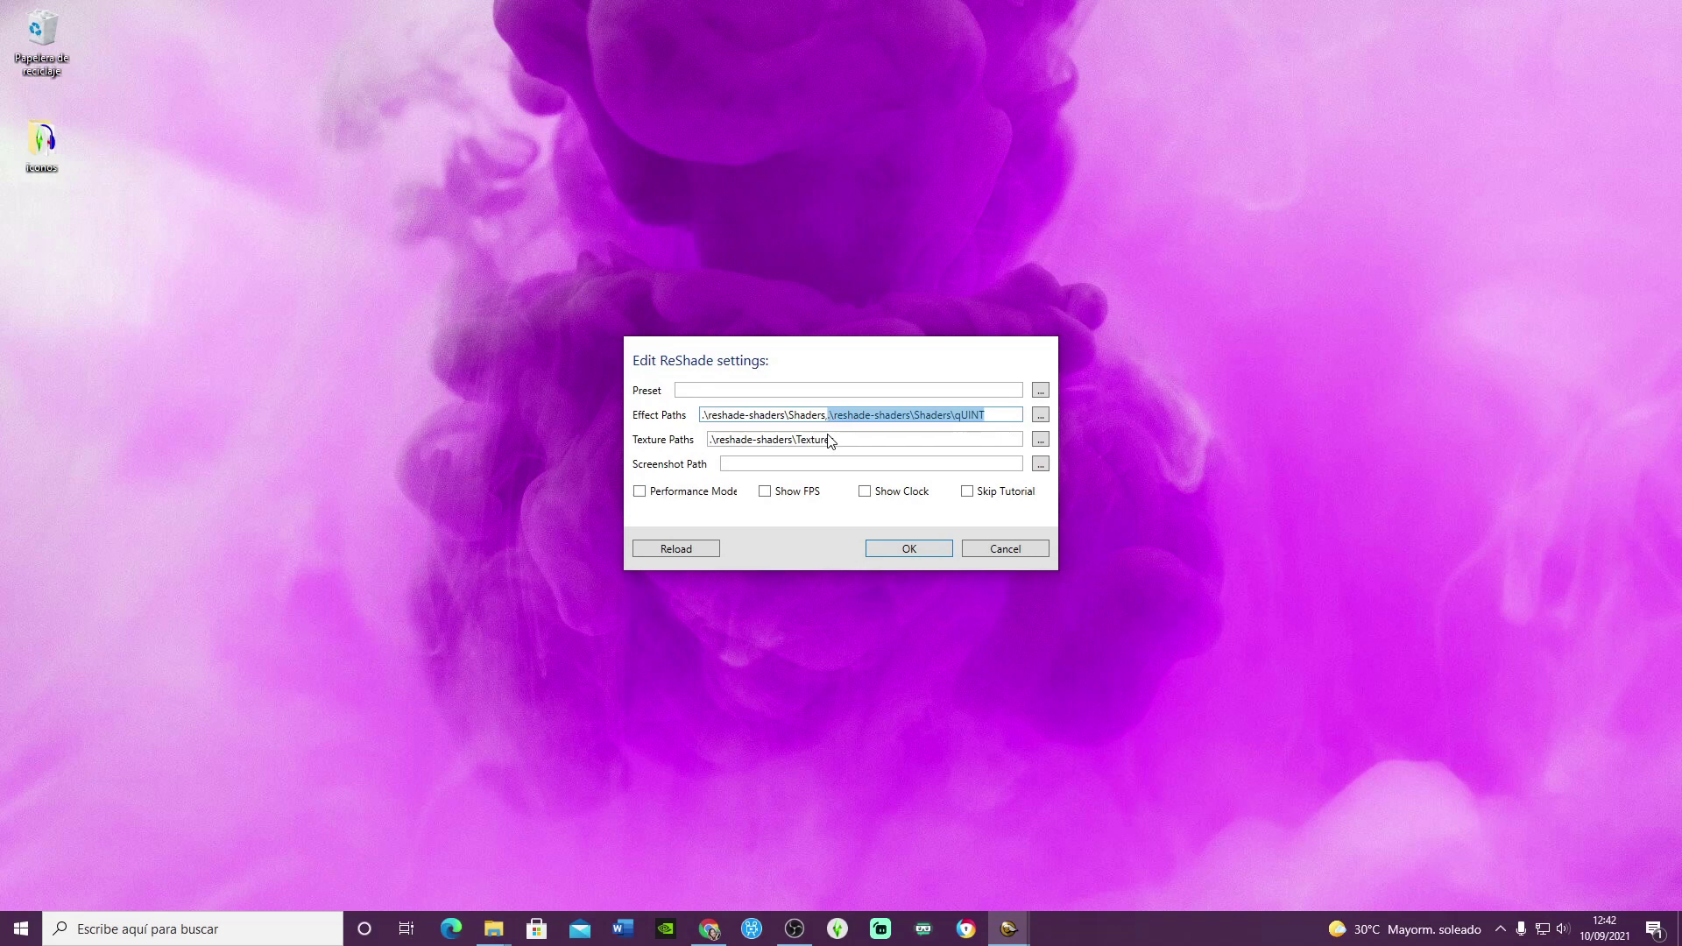
key(BackSpace)
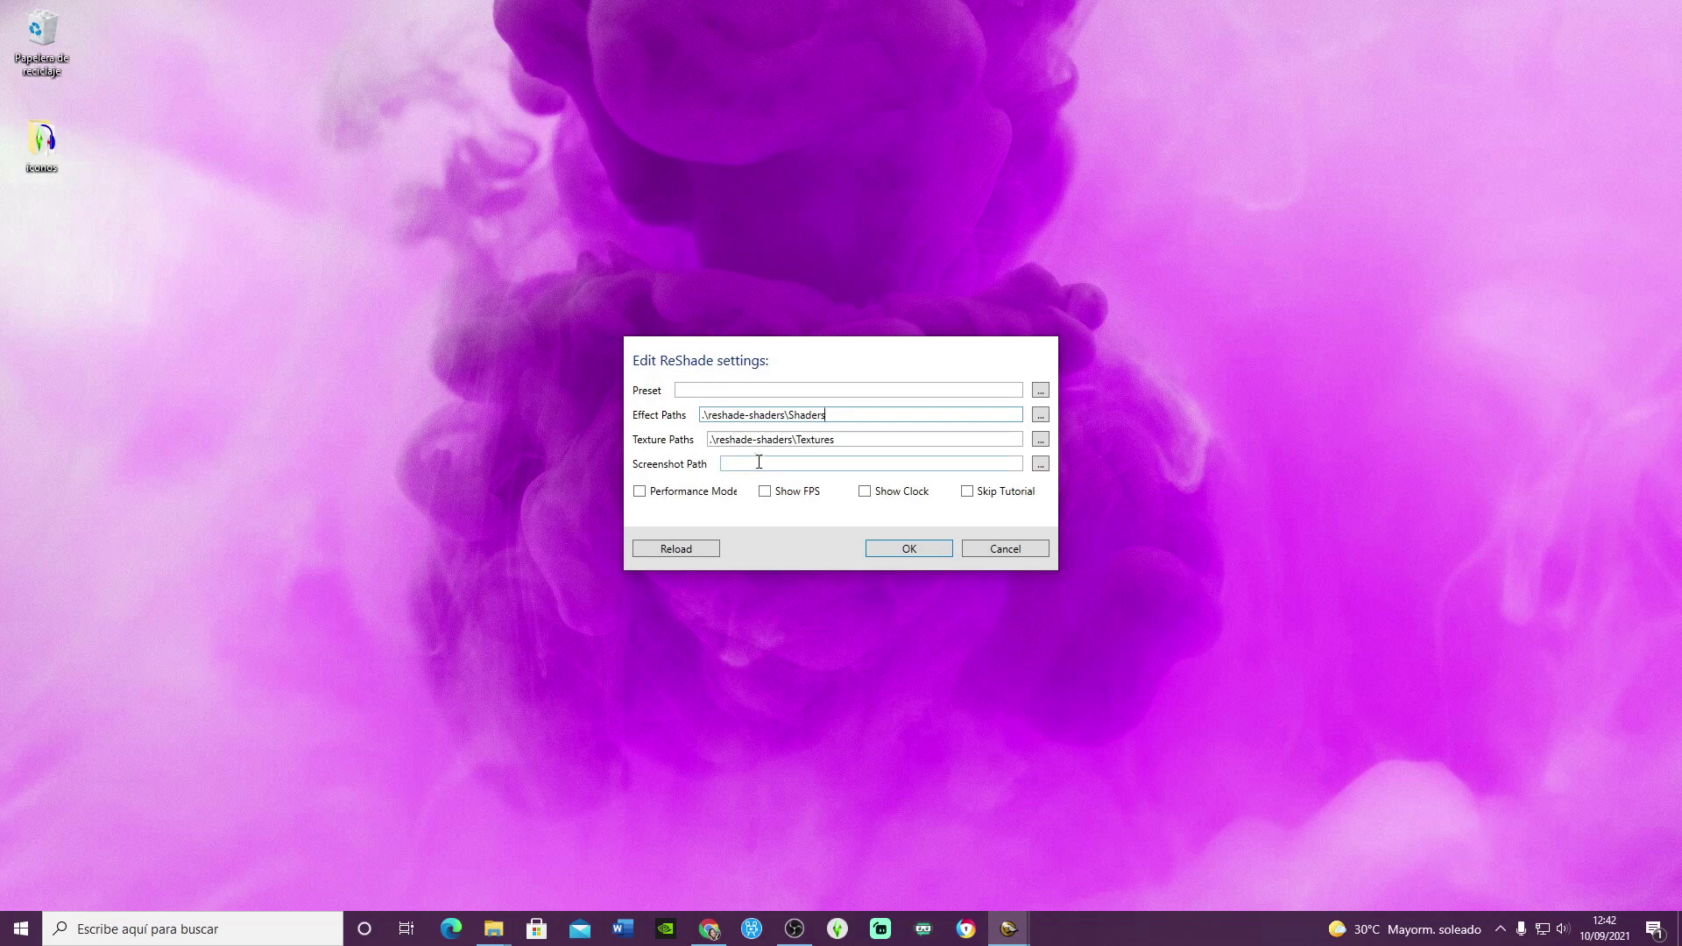
click(1041, 466)
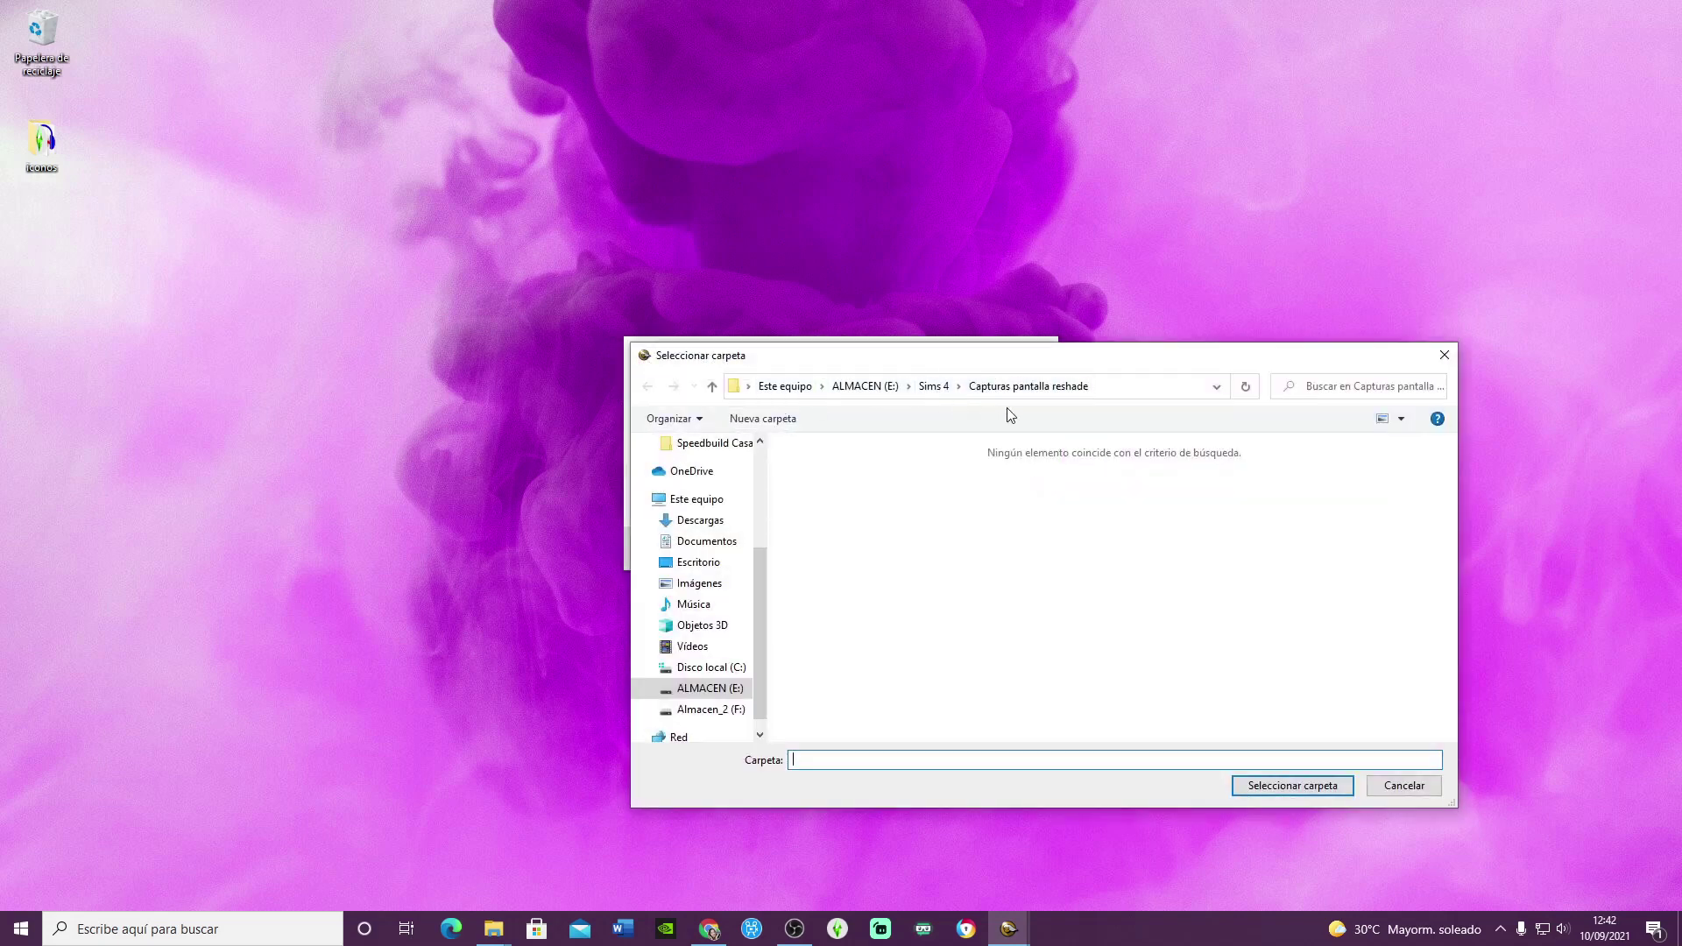
click(1319, 787)
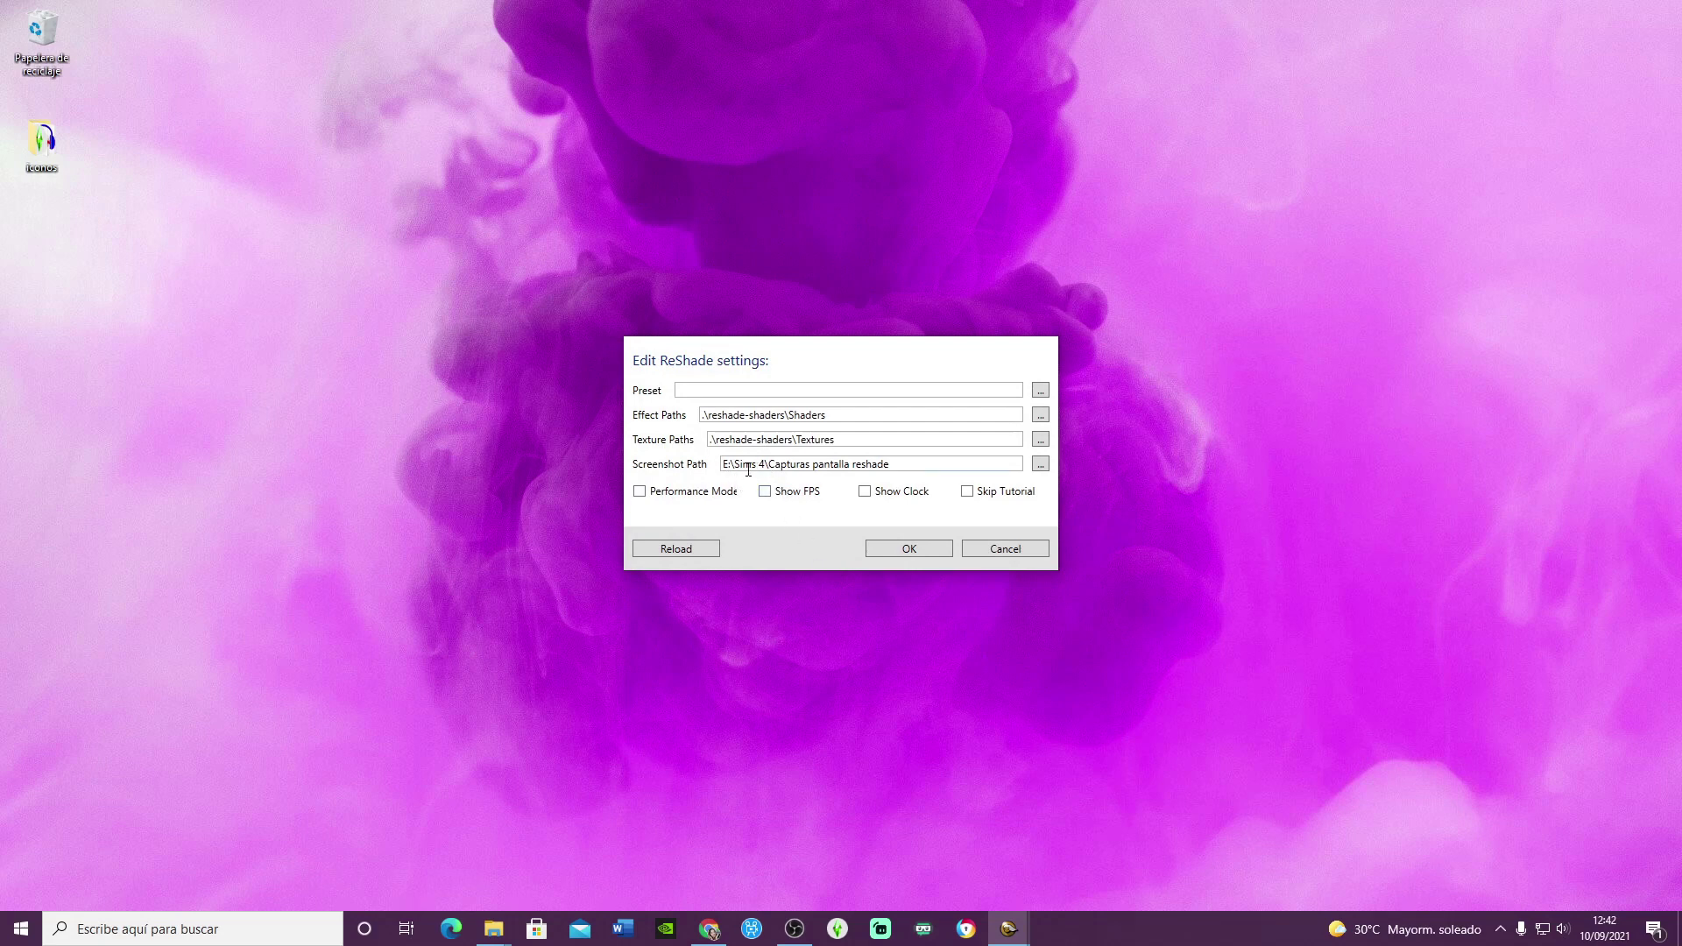
- Enable Skip Tutorial in the ReShade settings, save them, and close the setup tool
click(809, 465)
click(967, 492)
click(897, 548)
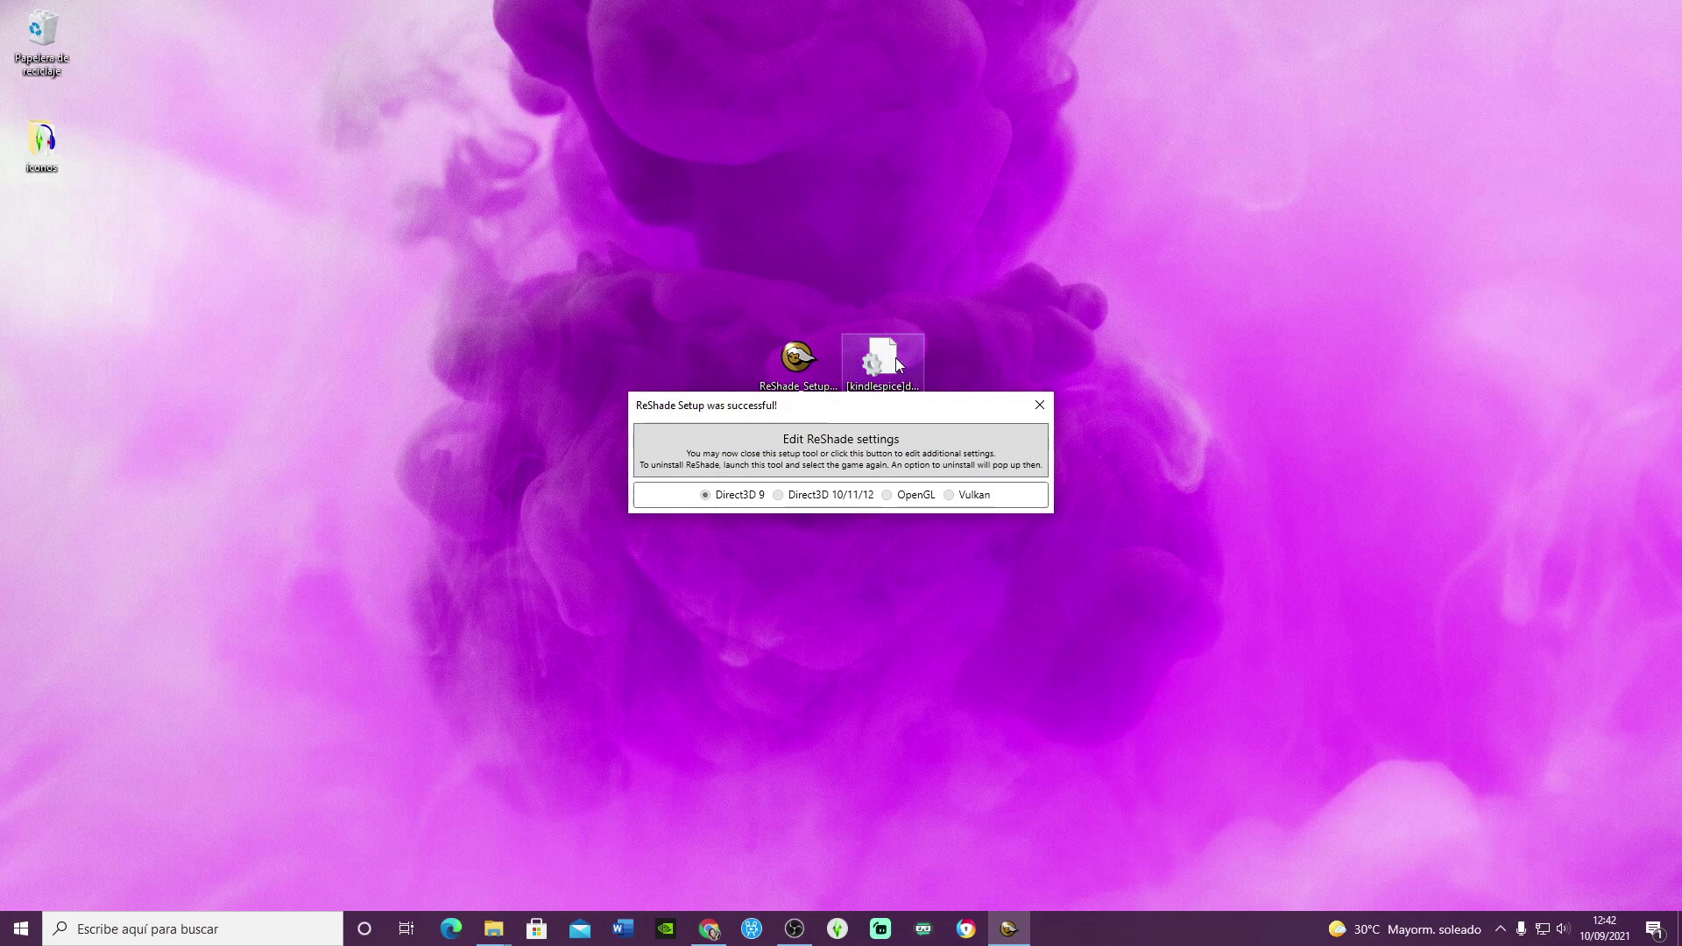
drag(889, 405, 1281, 251)
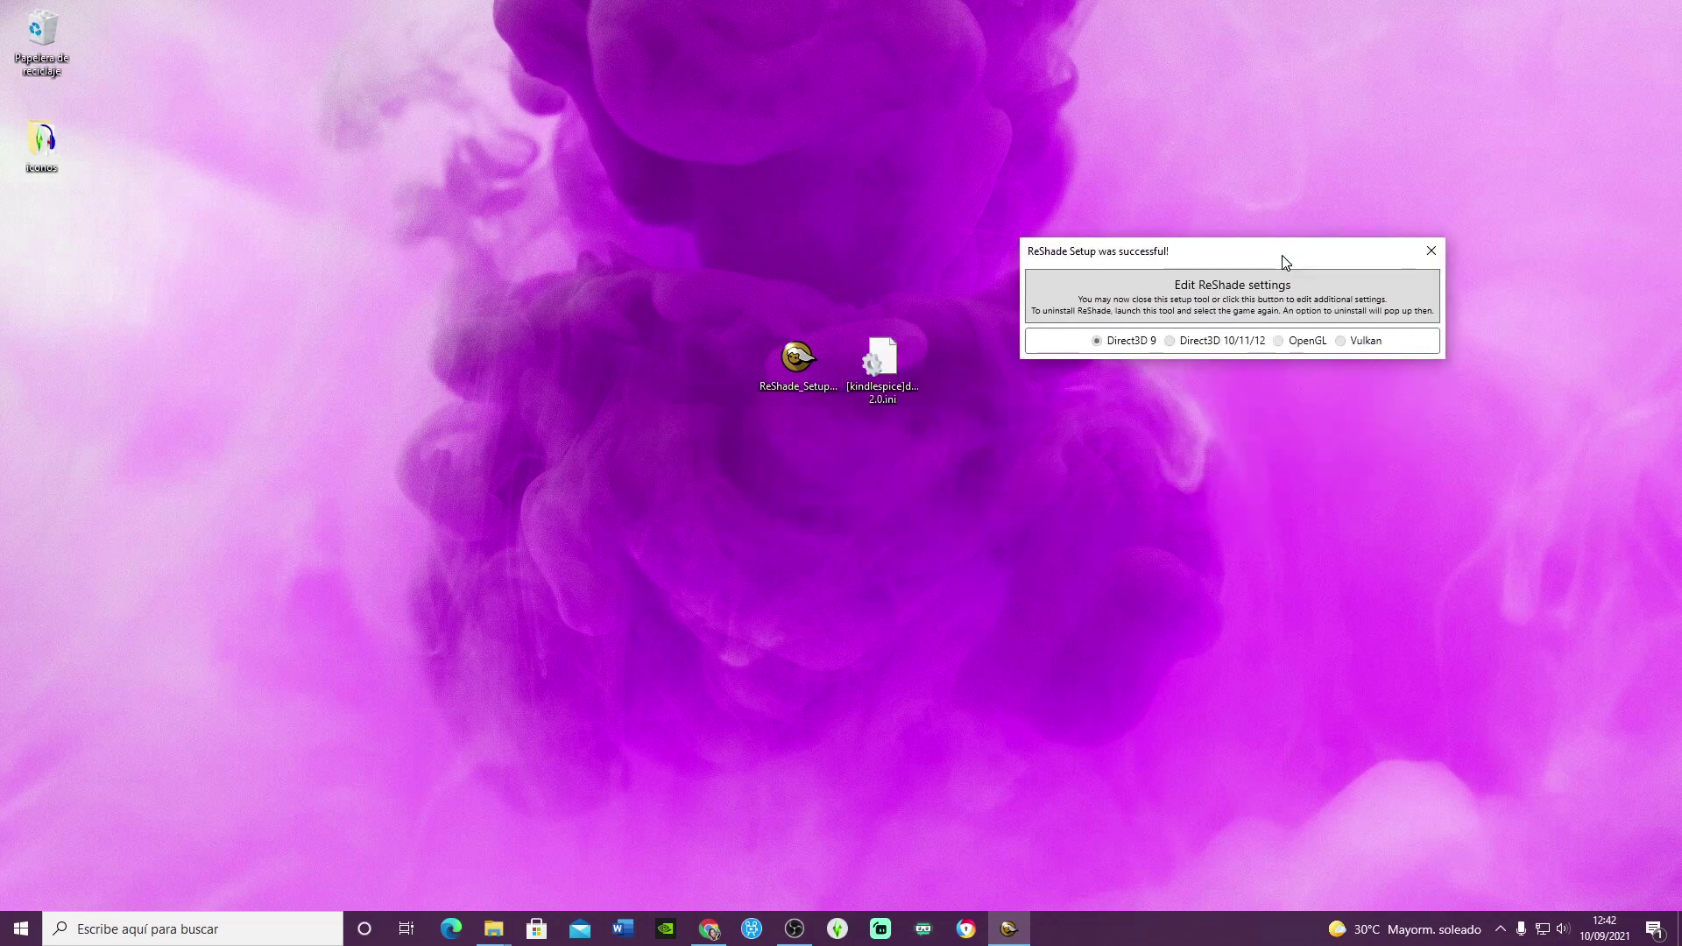
click(1432, 254)
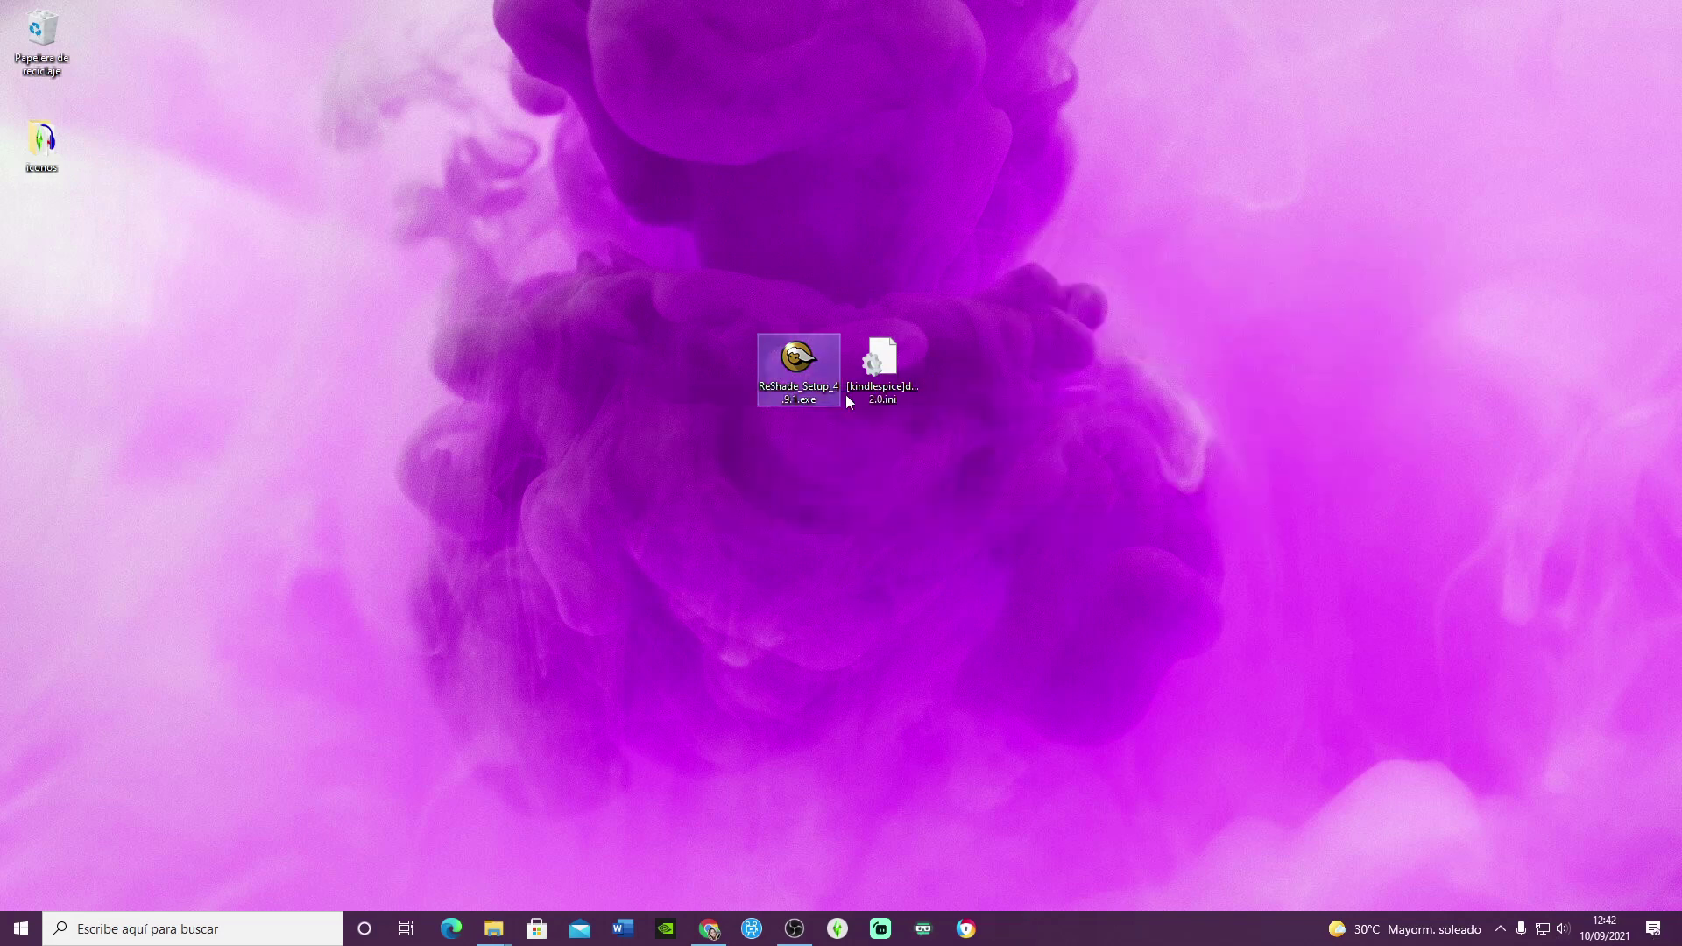
- Move the [kindlespice]dove2.0.ini preset from the desktop into the Game\Bin folder of The Sims 4 on drive F
right_click(874, 368)
click(941, 692)
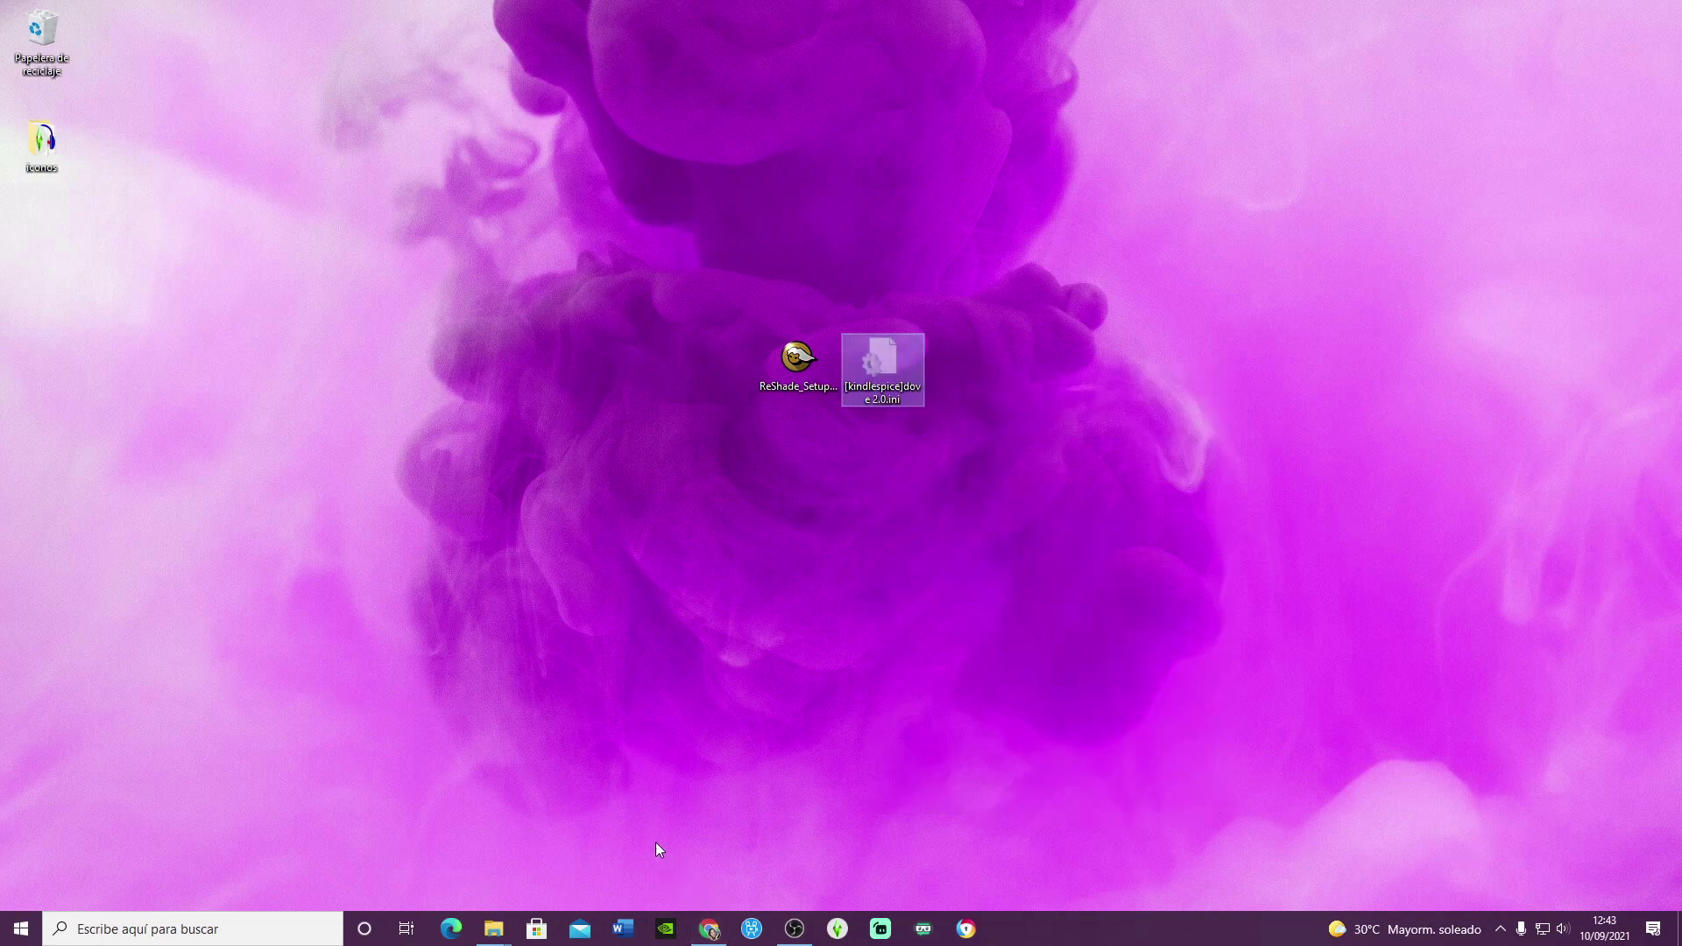
mouse_move(488, 934)
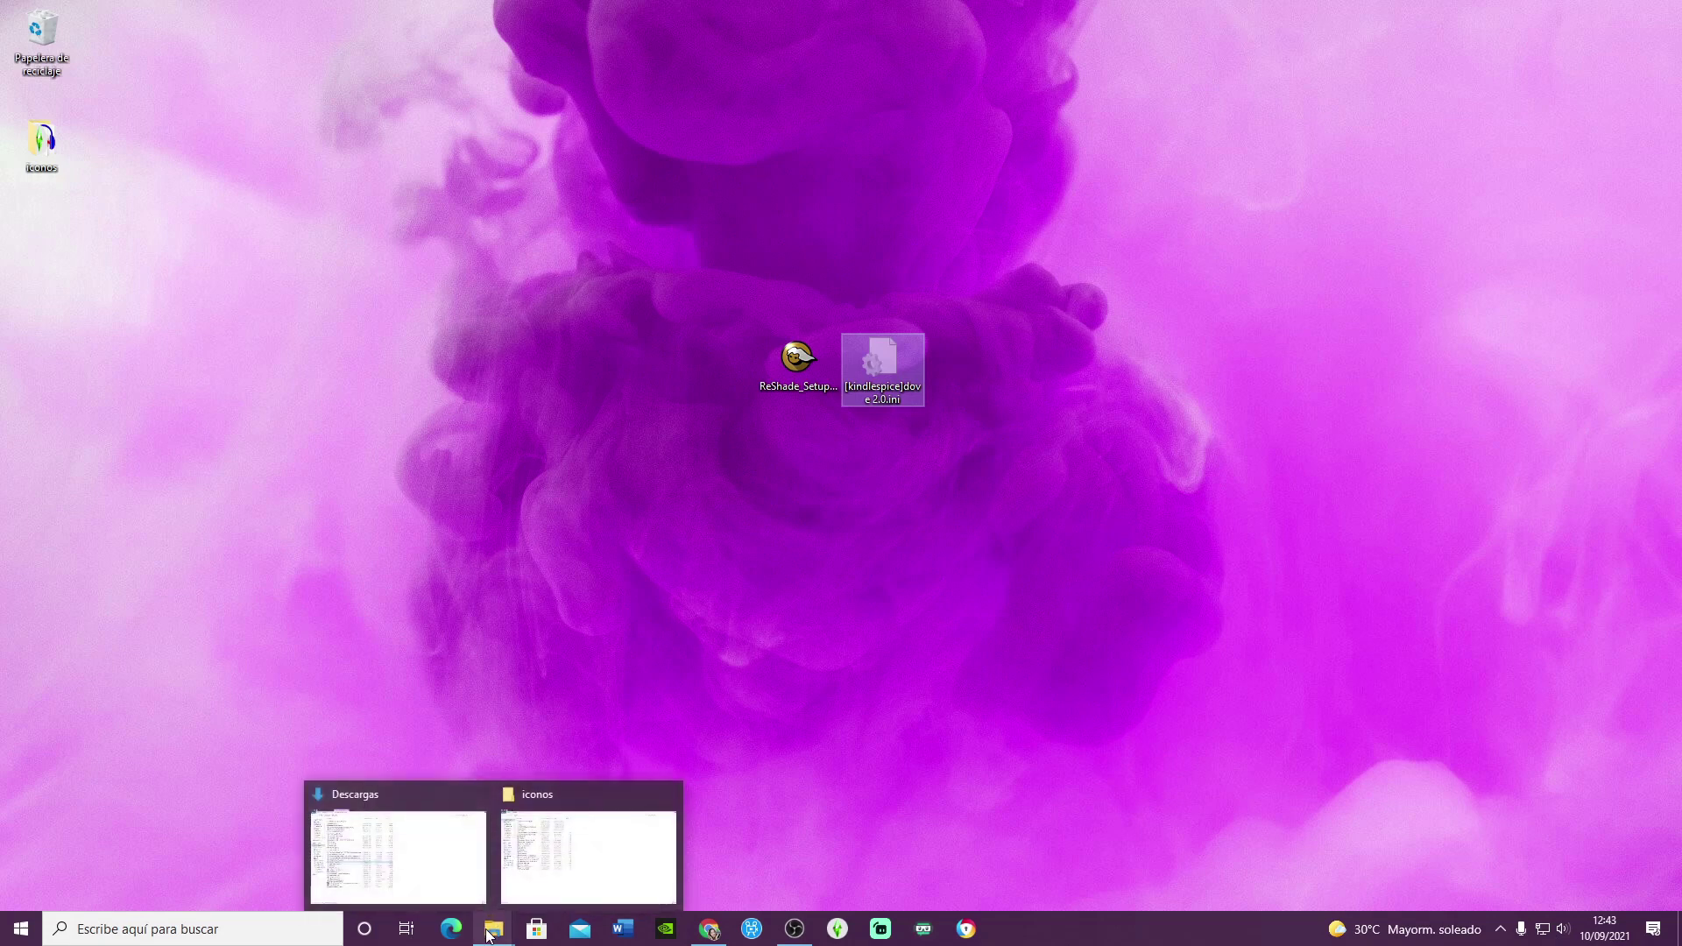
click(434, 871)
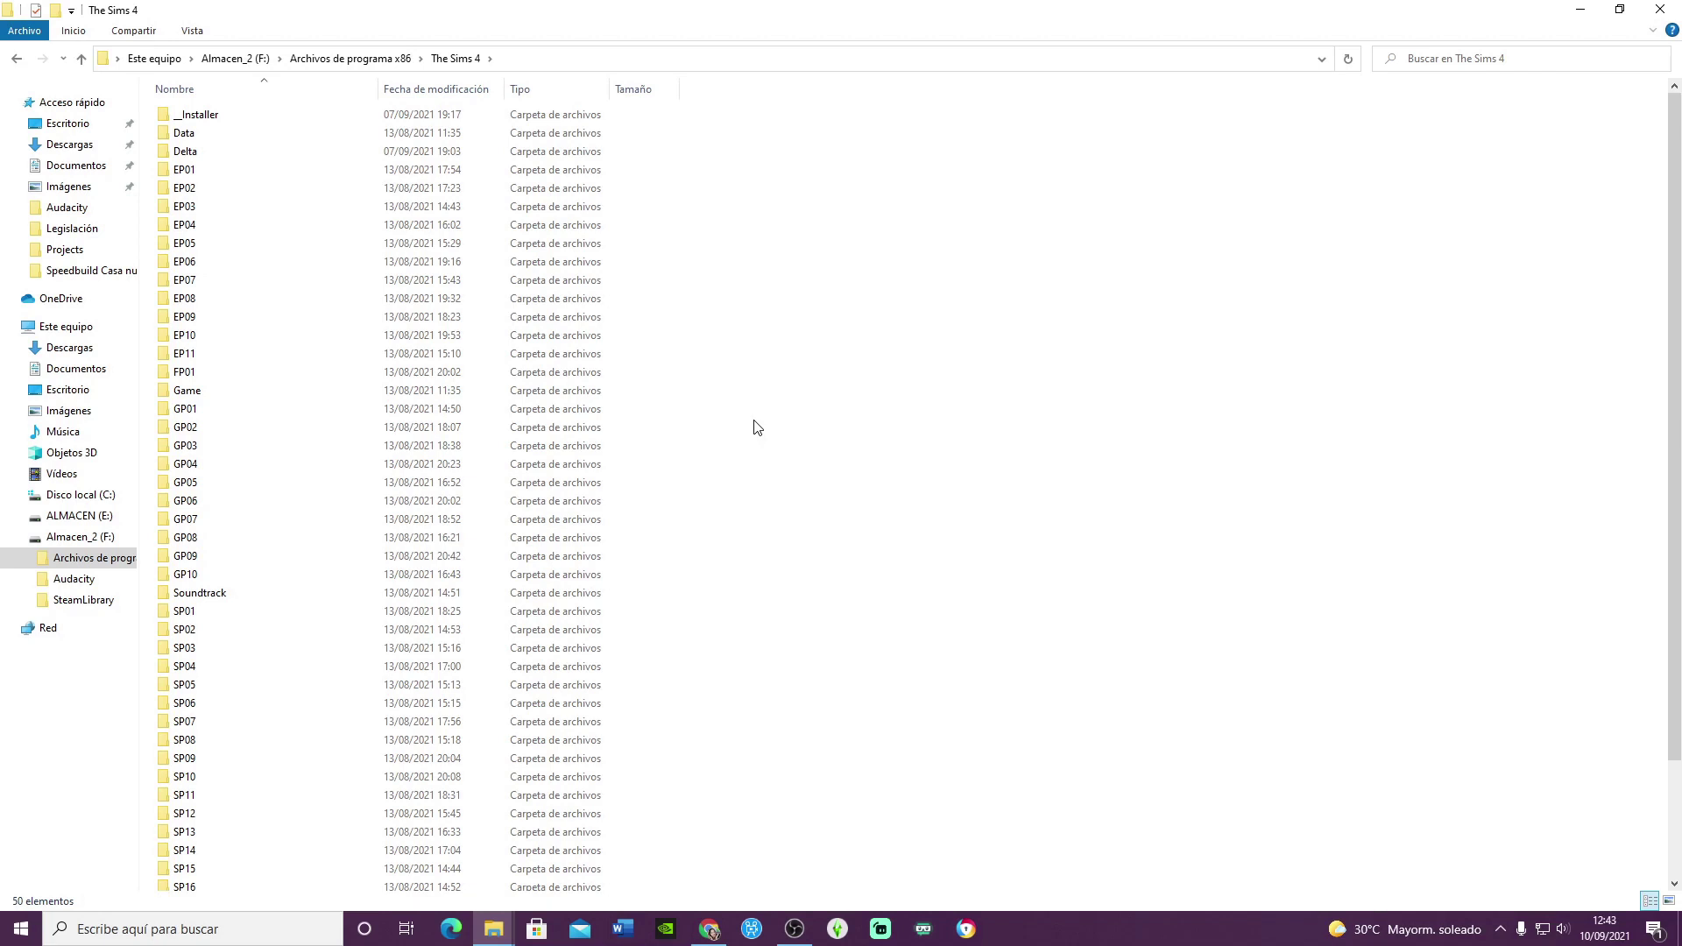
double_click(235, 396)
double_click(186, 121)
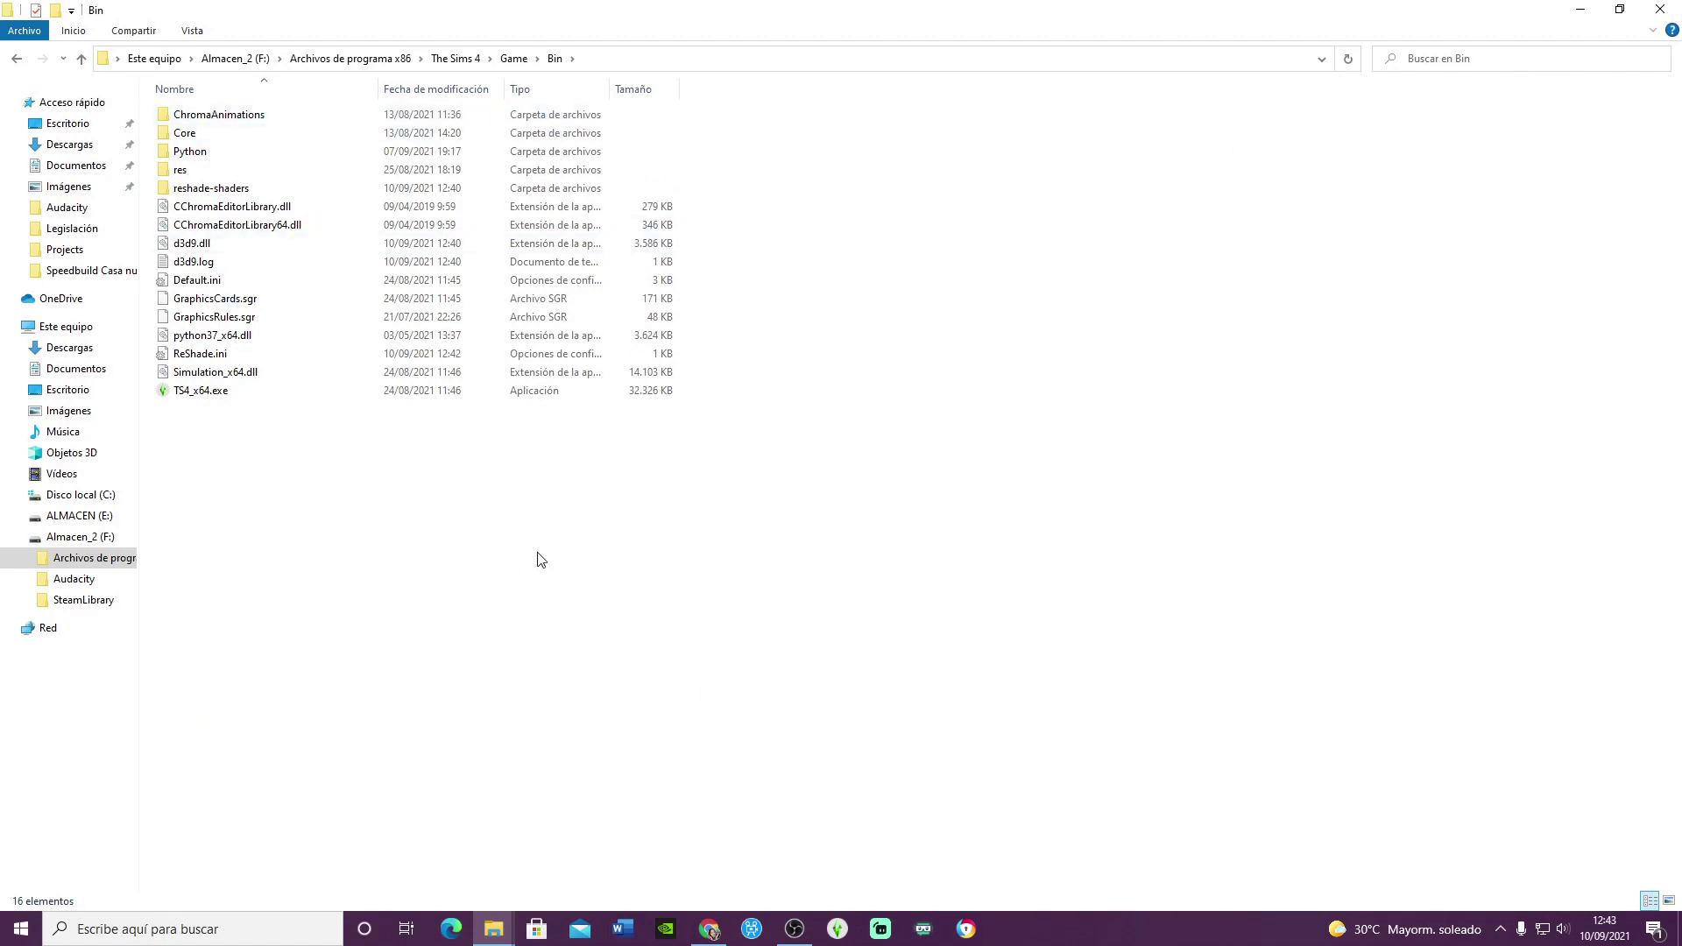
right_click(332, 497)
click(418, 628)
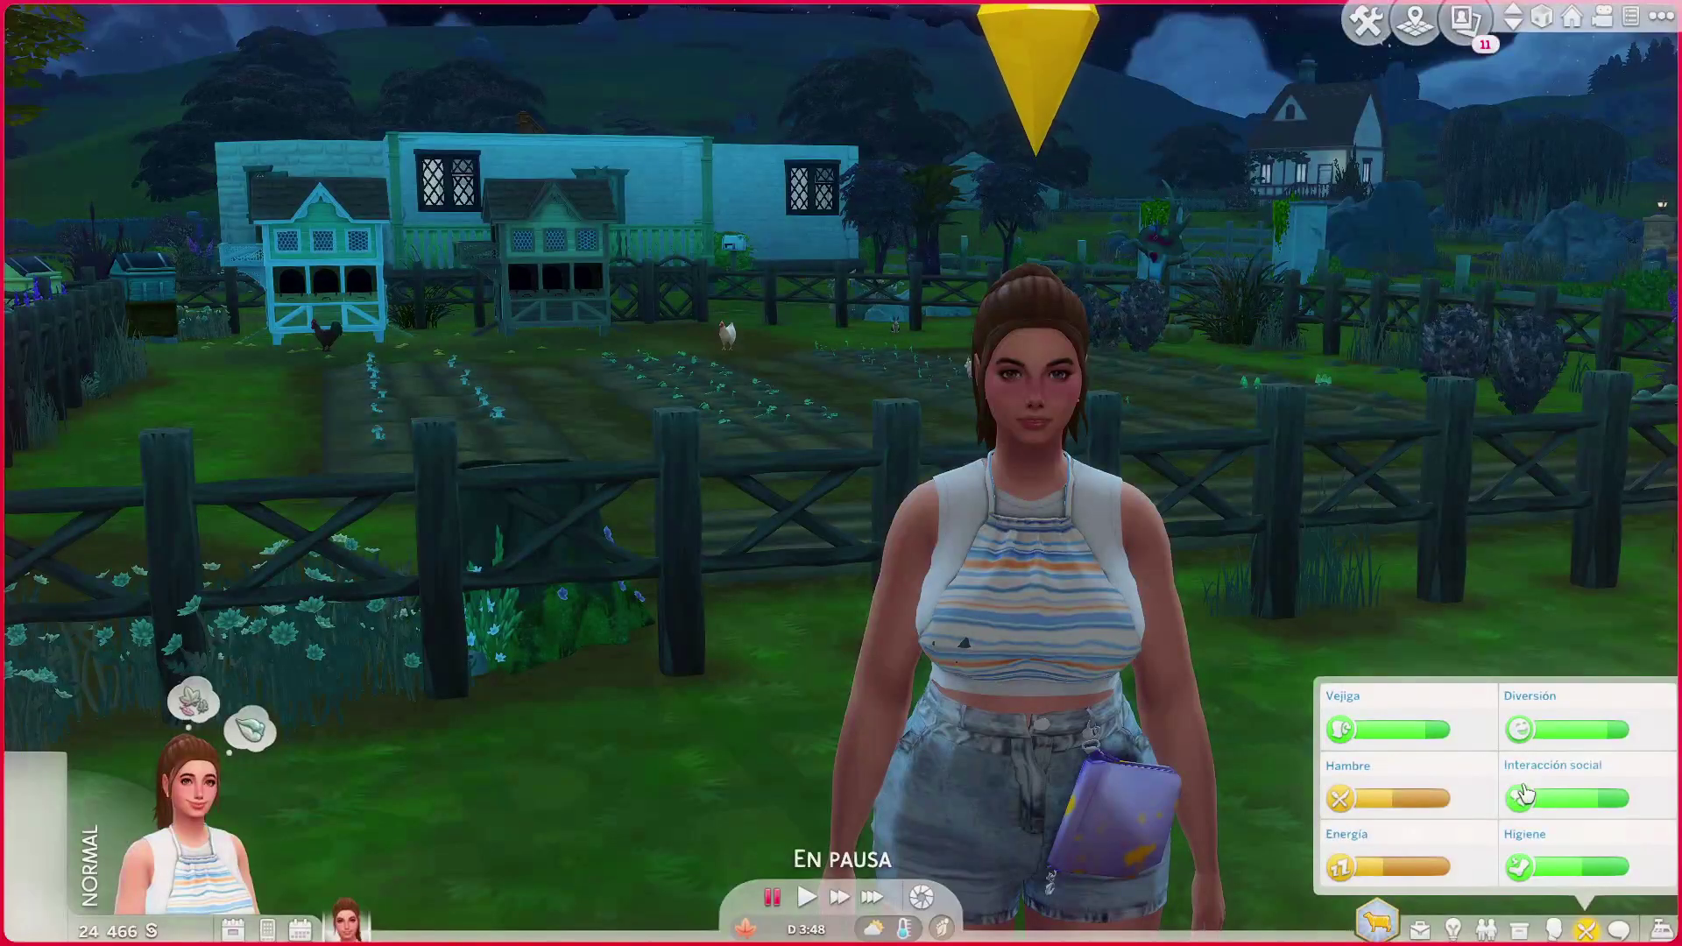
- Switch to The Sims 4 and display the ReShade overlay's settings over the paused game
mouse_move(1381, 716)
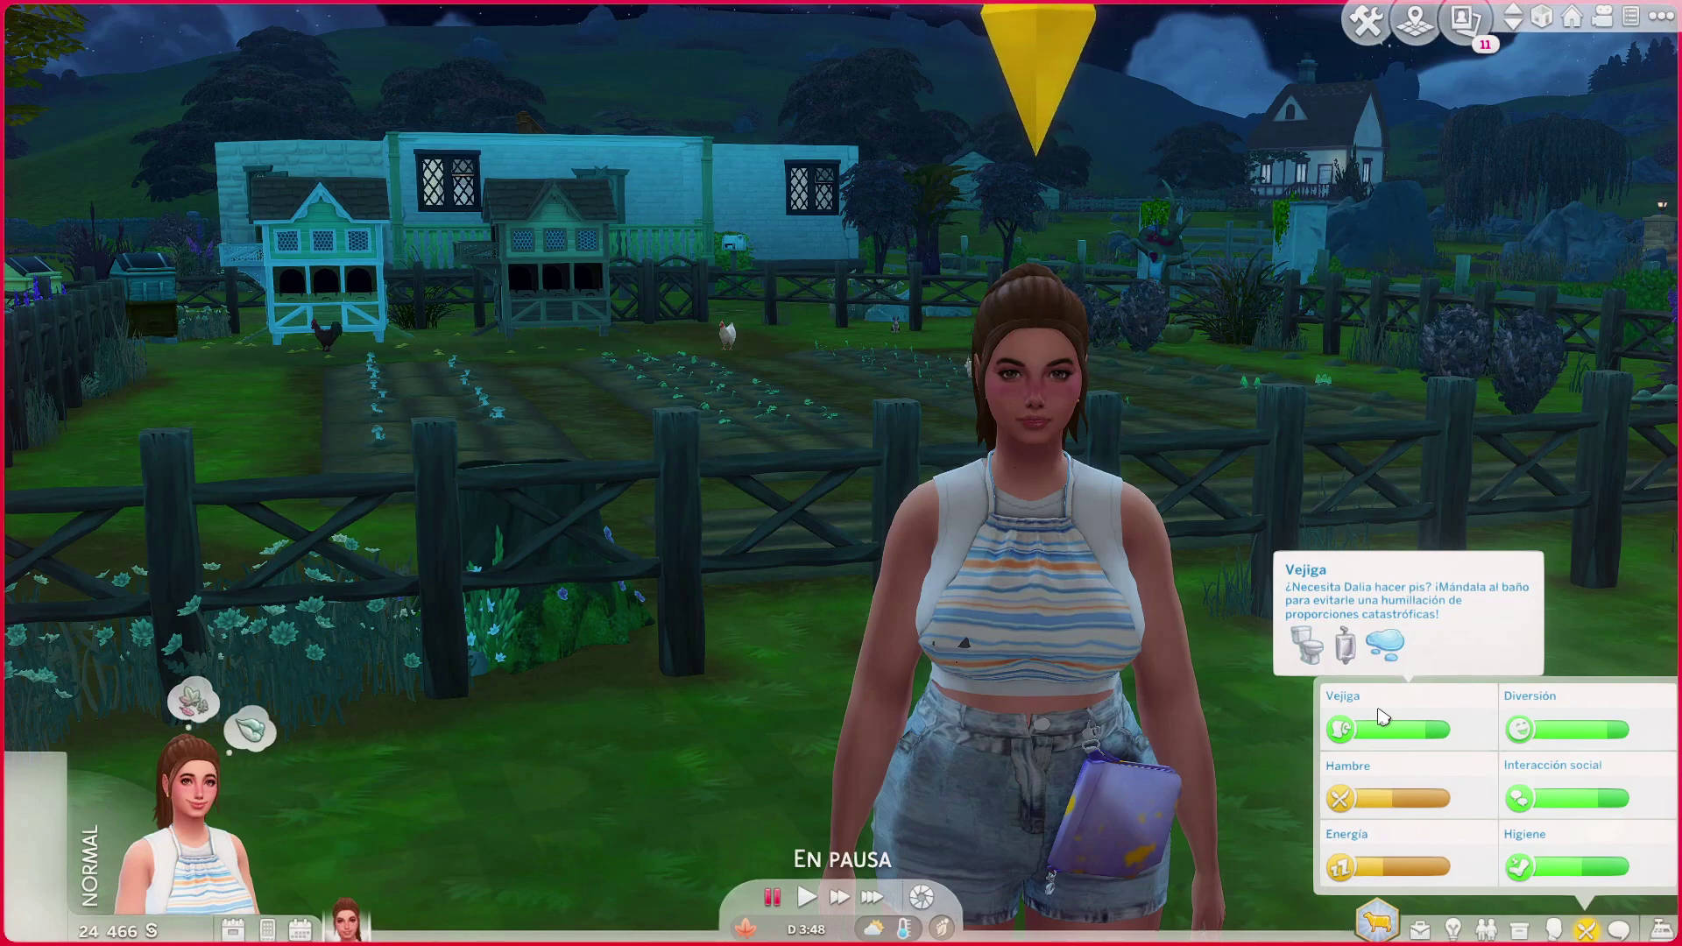
key(Home)
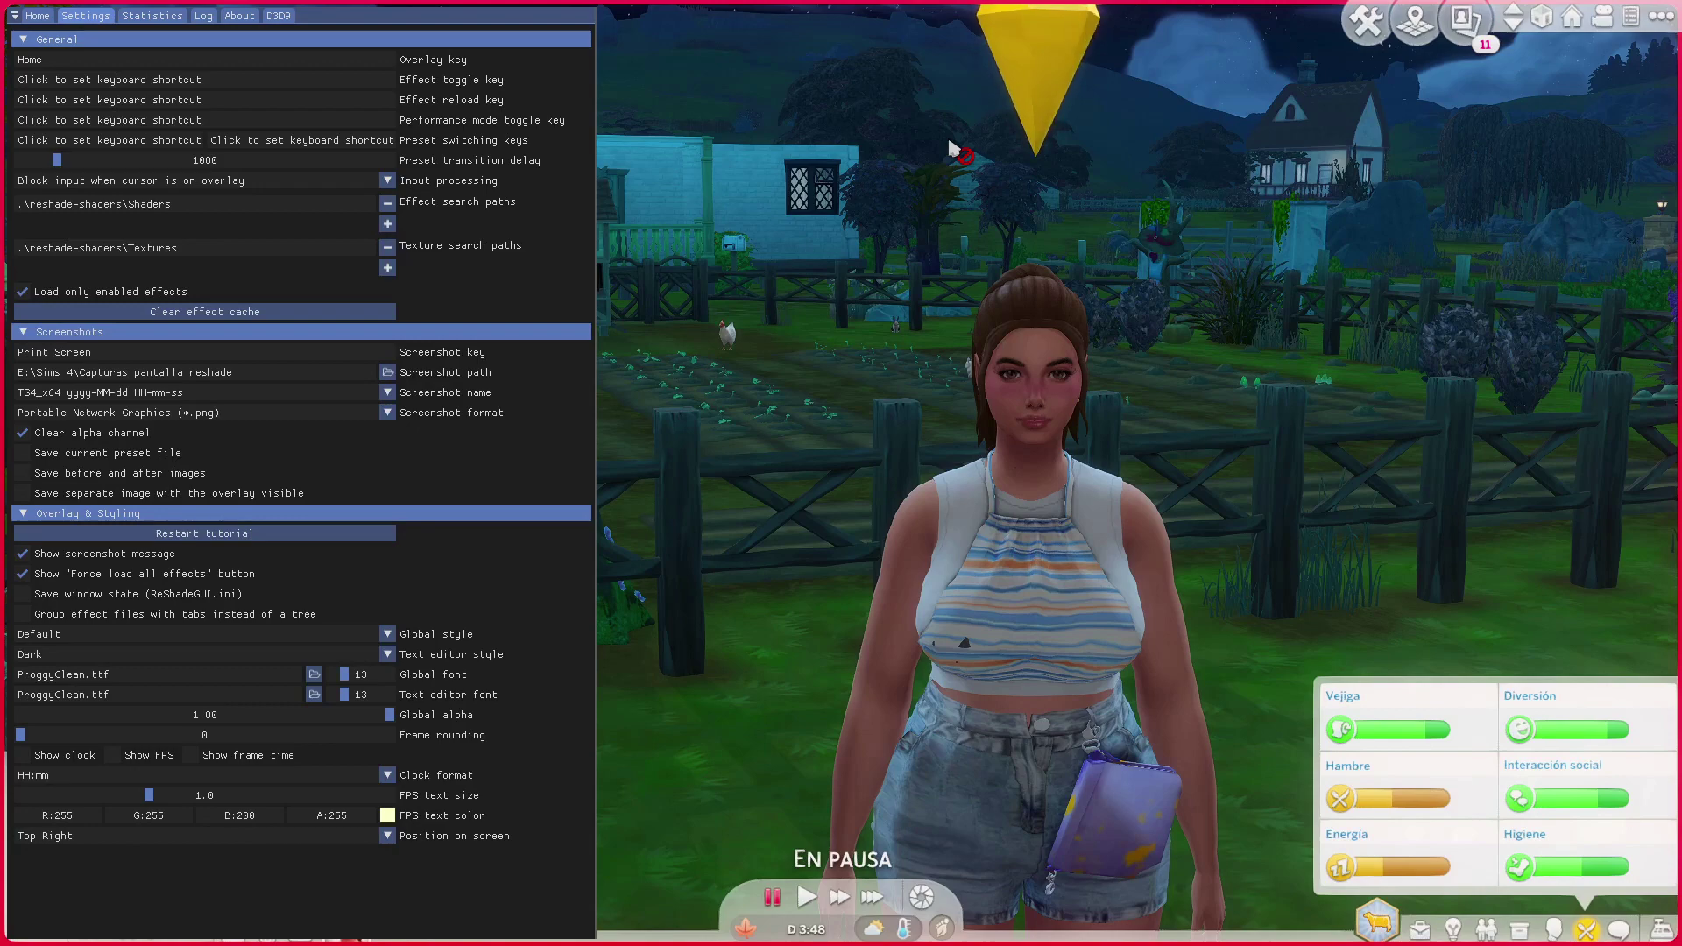
scroll(727, 474, up, 3)
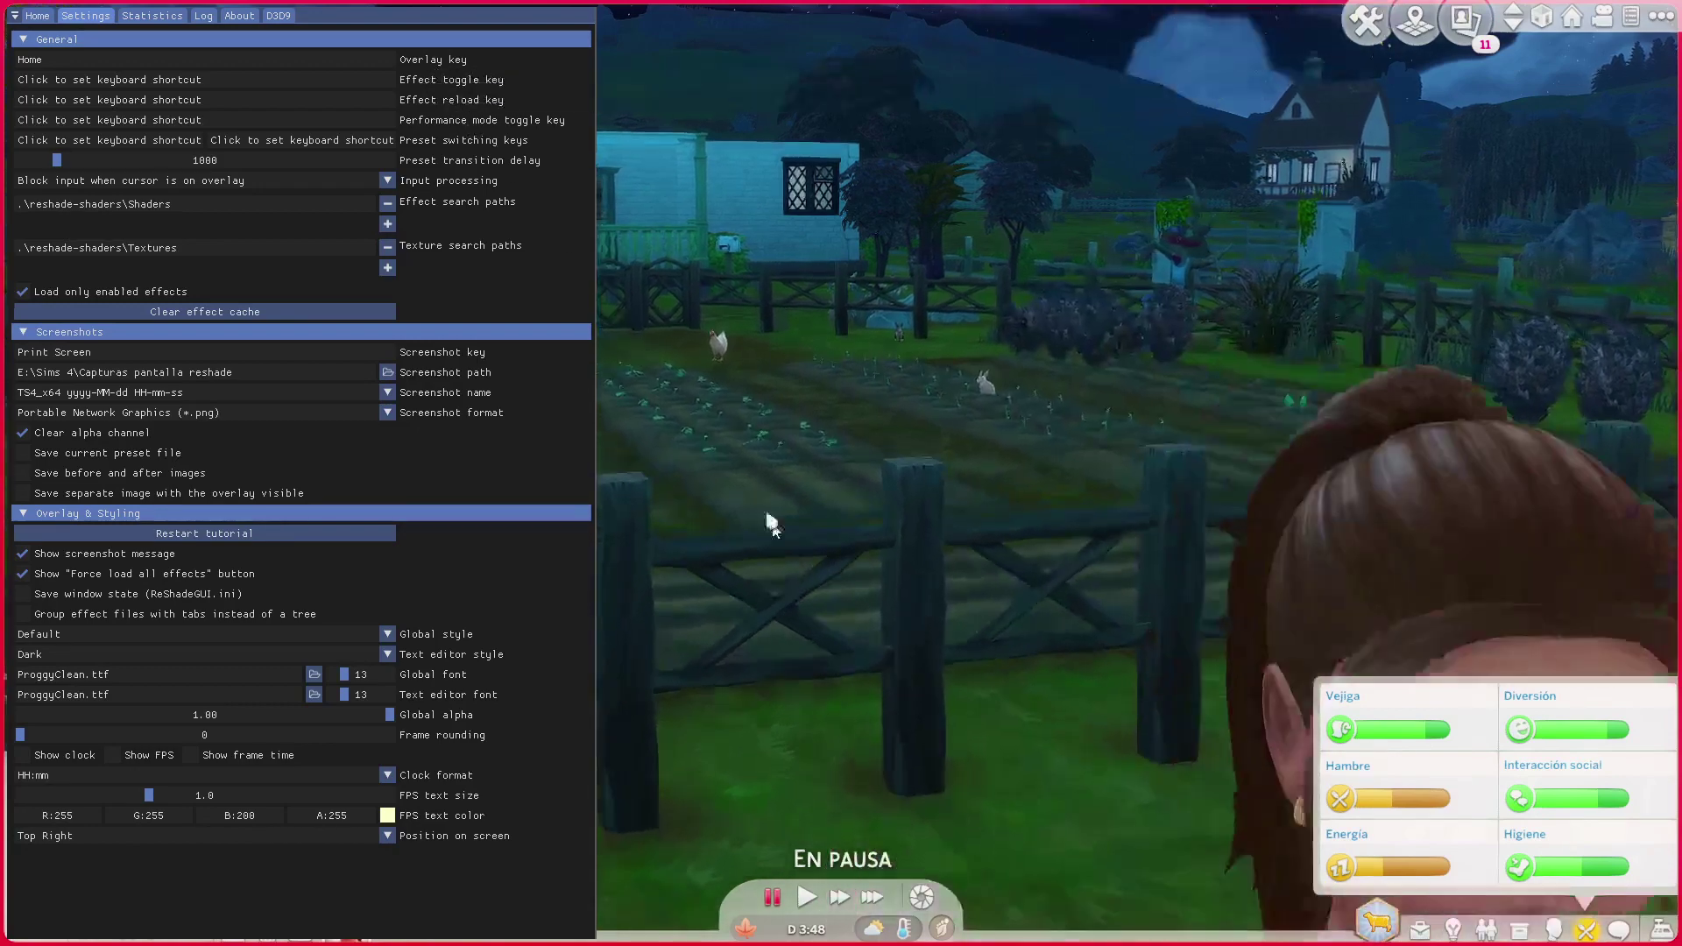